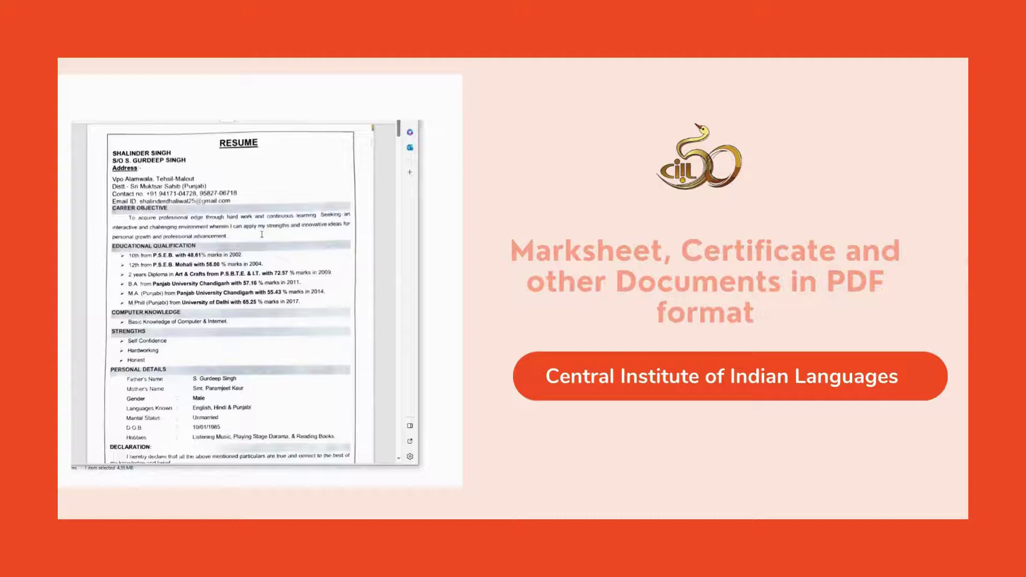
Step: Scroll through the sample resume, certificate and marksheet PDF embedded on the slide
scroll(261, 234, down, 15)
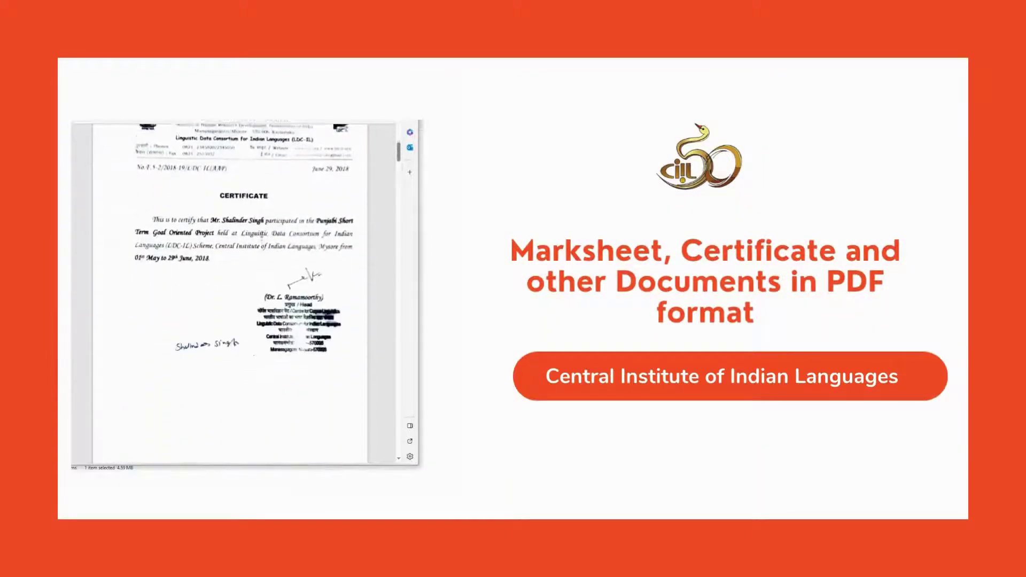
scroll(261, 233, down, 15)
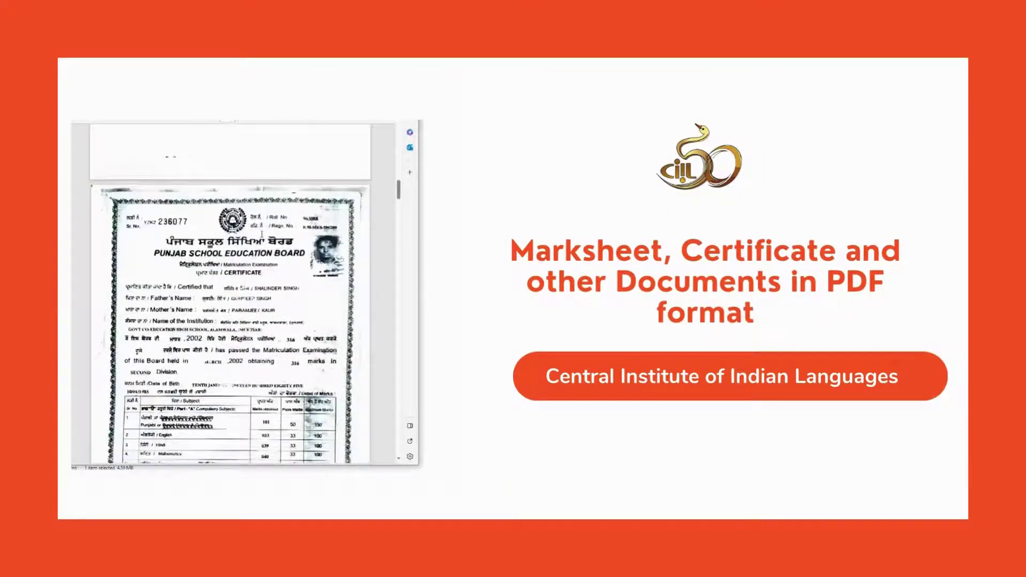
scroll(262, 233, down, 15)
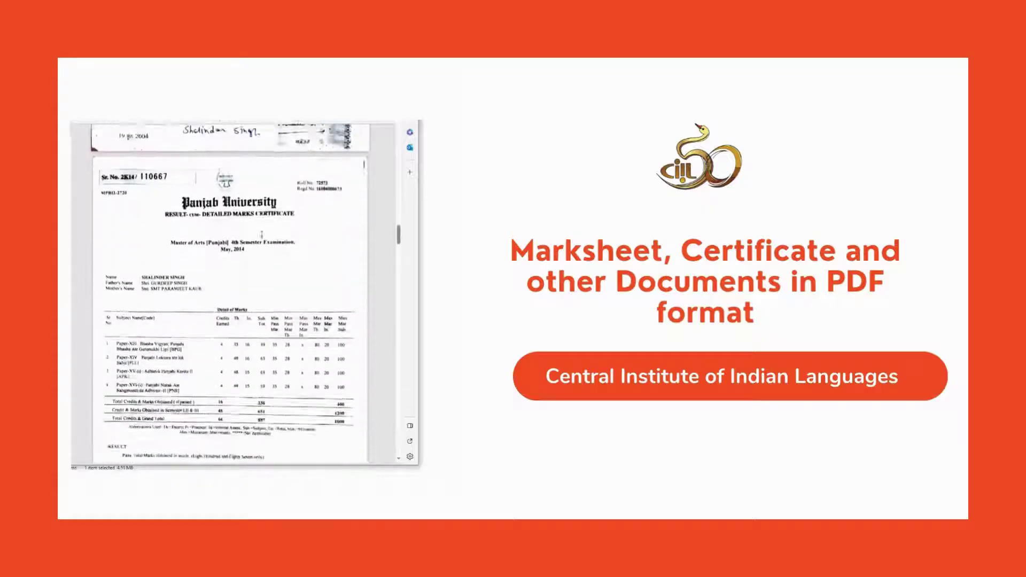
scroll(262, 234, up, 20)
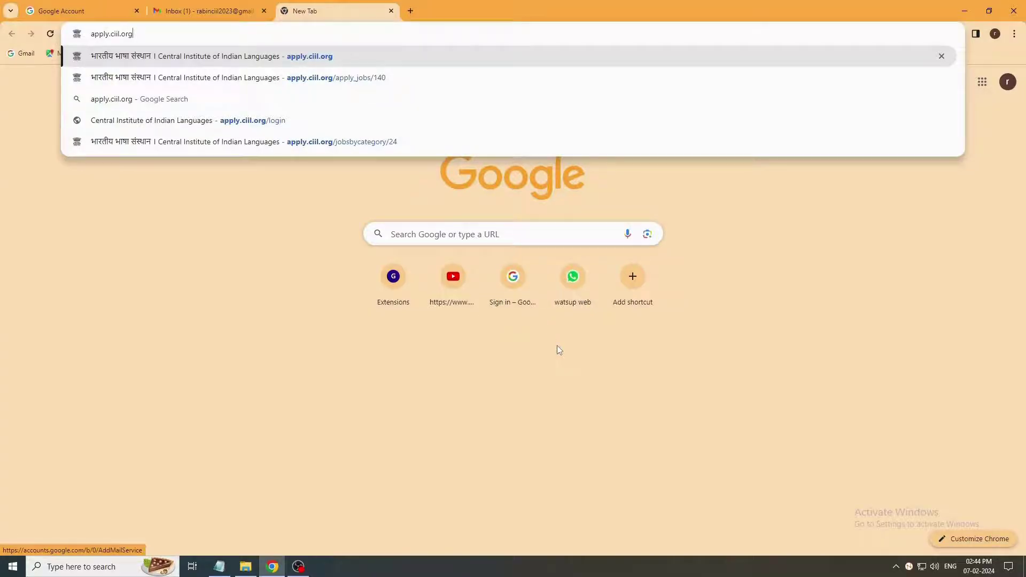
Step: Load apply.ciil.org, open the Freelance Language Experts vacancy and choose Apply Now
key(Return)
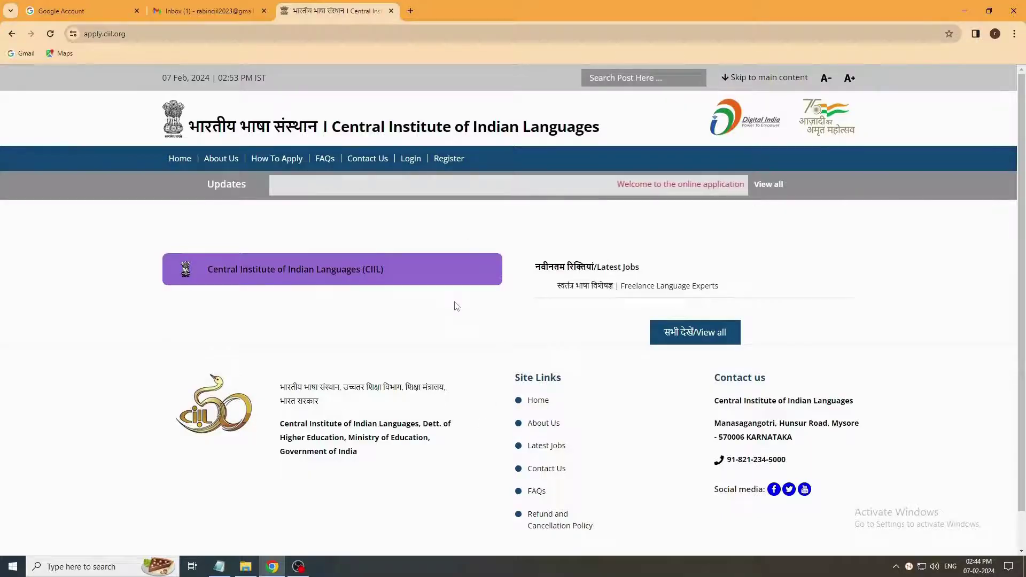
scroll(457, 306, down, 1)
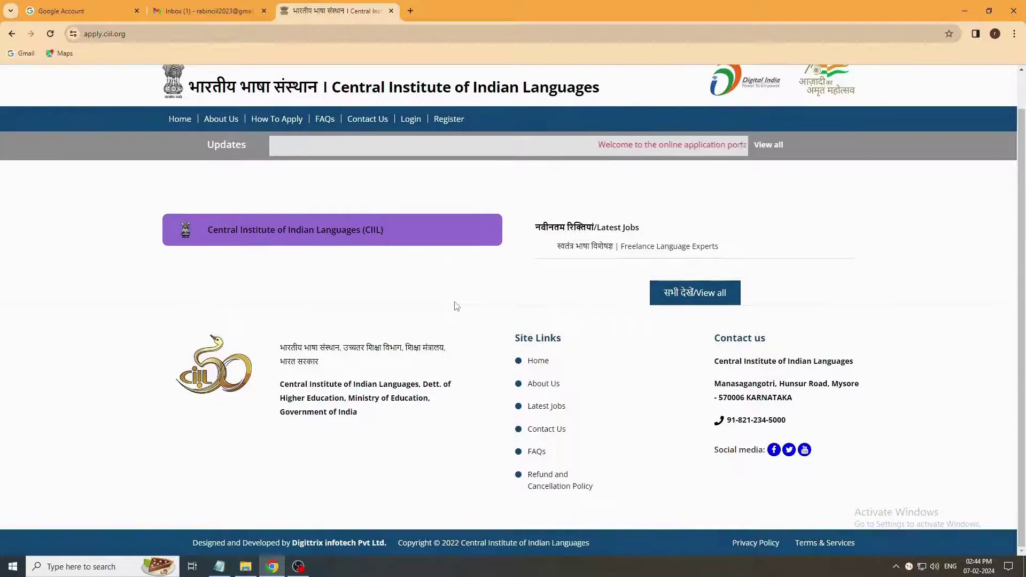
click(299, 235)
scroll(329, 239, down, 1)
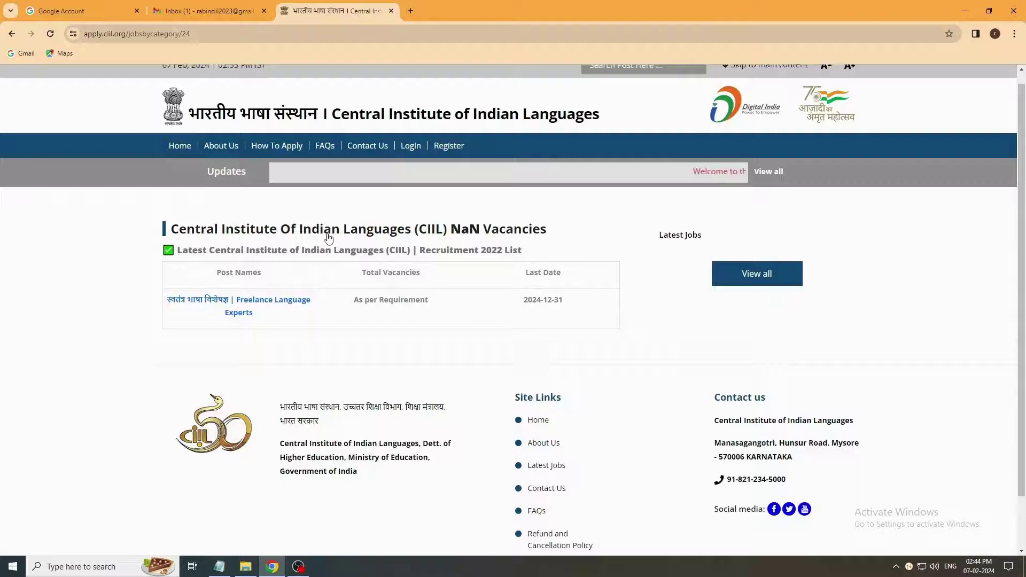
click(288, 245)
scroll(410, 315, down, 5)
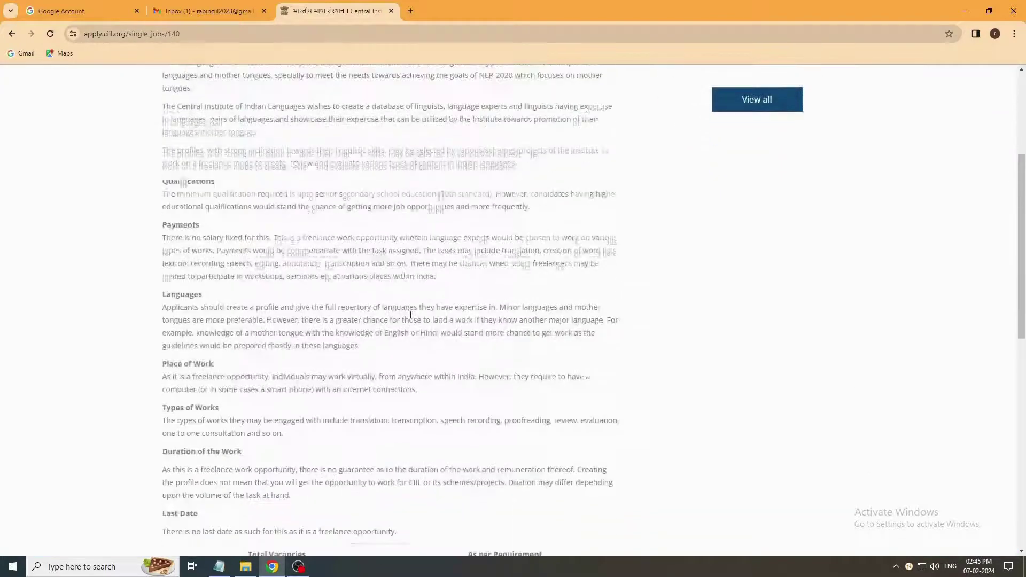
scroll(410, 315, down, 9)
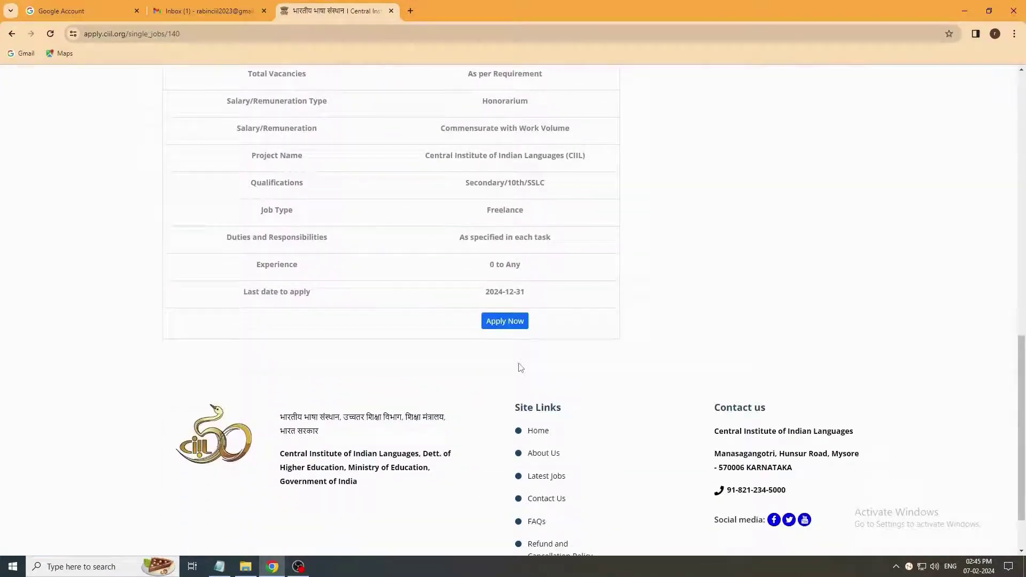
click(508, 323)
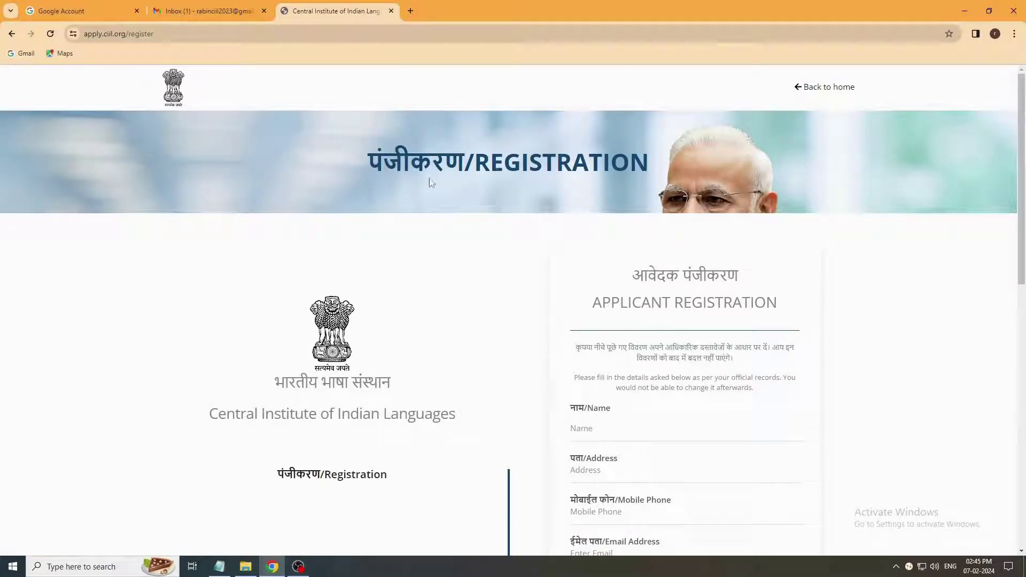
Step: Fill in the applicant's name, choose English script, solve the captcha, accept the terms and register
scroll(741, 362, down, 4)
text(Sha)
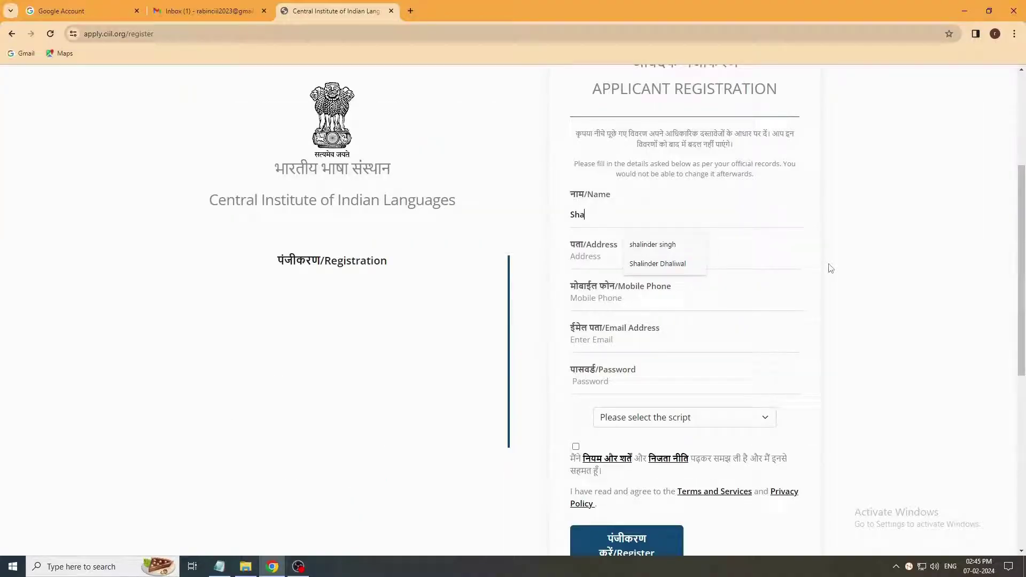
text(il)
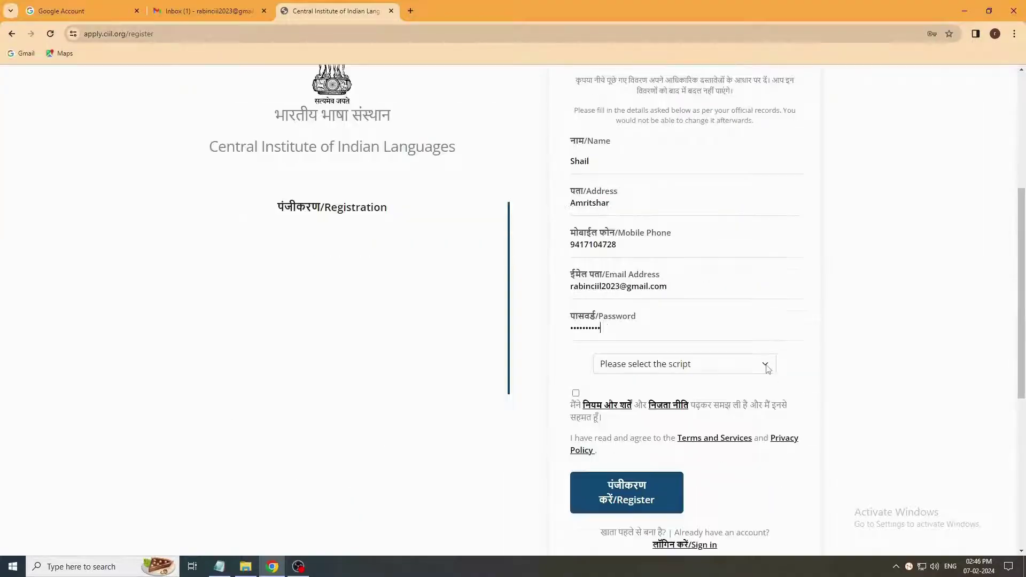
click(767, 369)
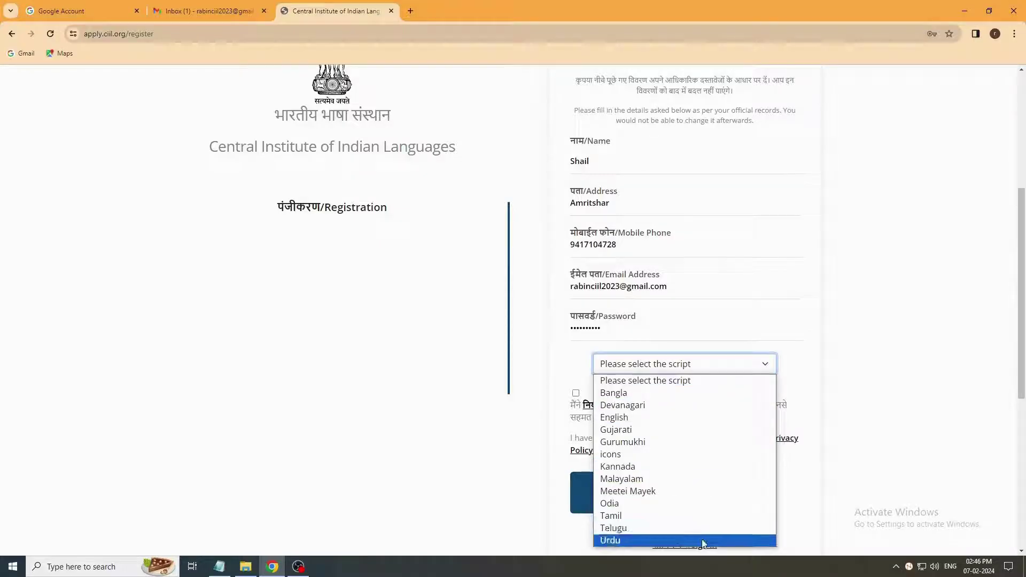
click(689, 417)
scroll(690, 425, down, 1)
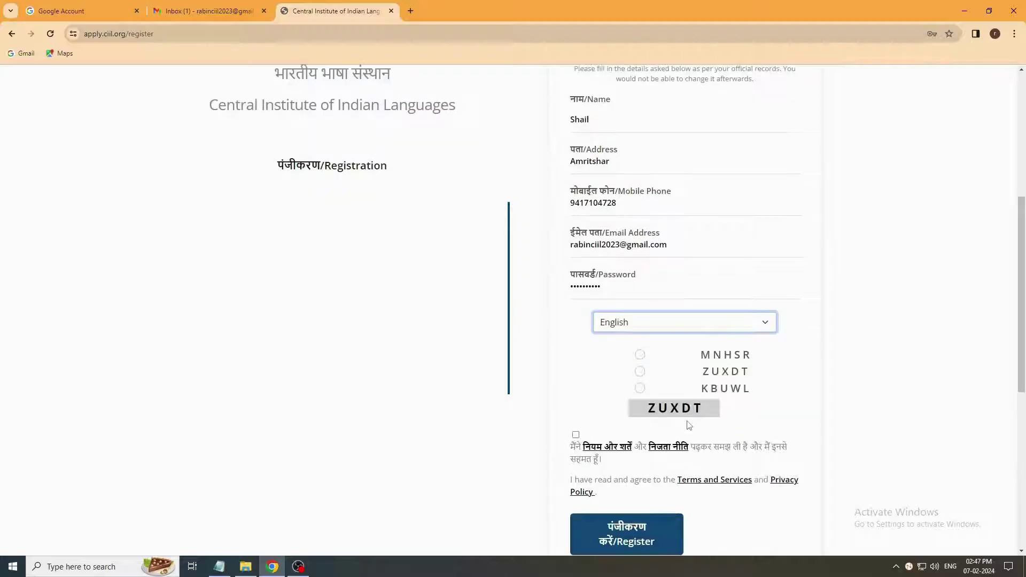
click(640, 371)
click(687, 452)
scroll(673, 459, down, 1)
click(665, 474)
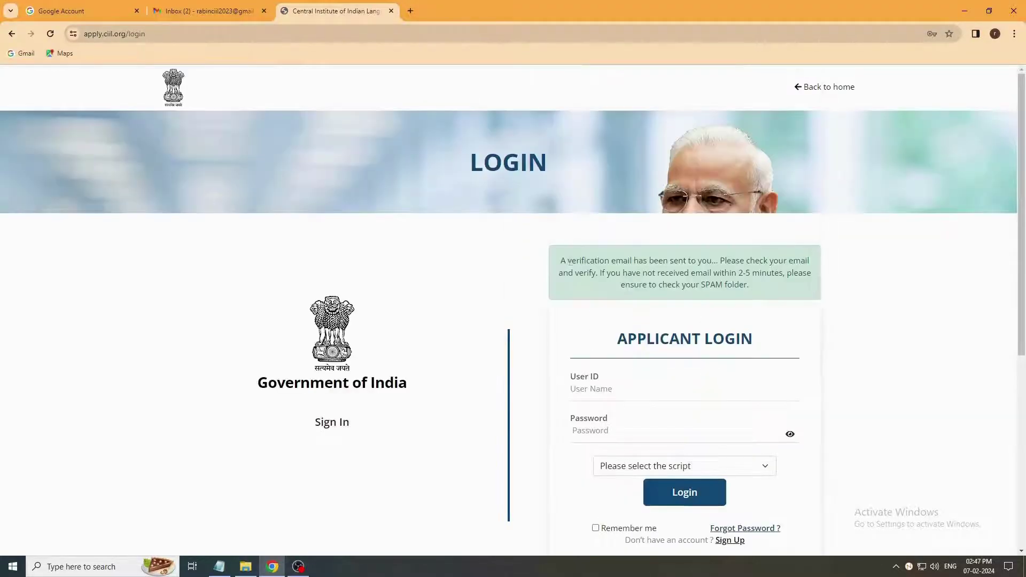
Step: Open the CIIL verification email in the Gmail inbox
click(207, 8)
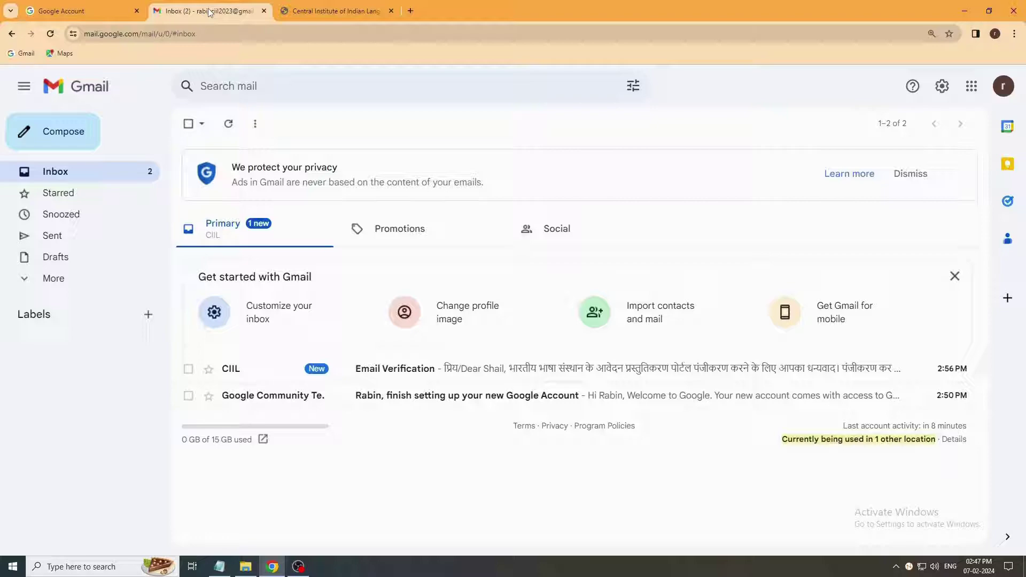
click(410, 373)
scroll(449, 374, down, 10)
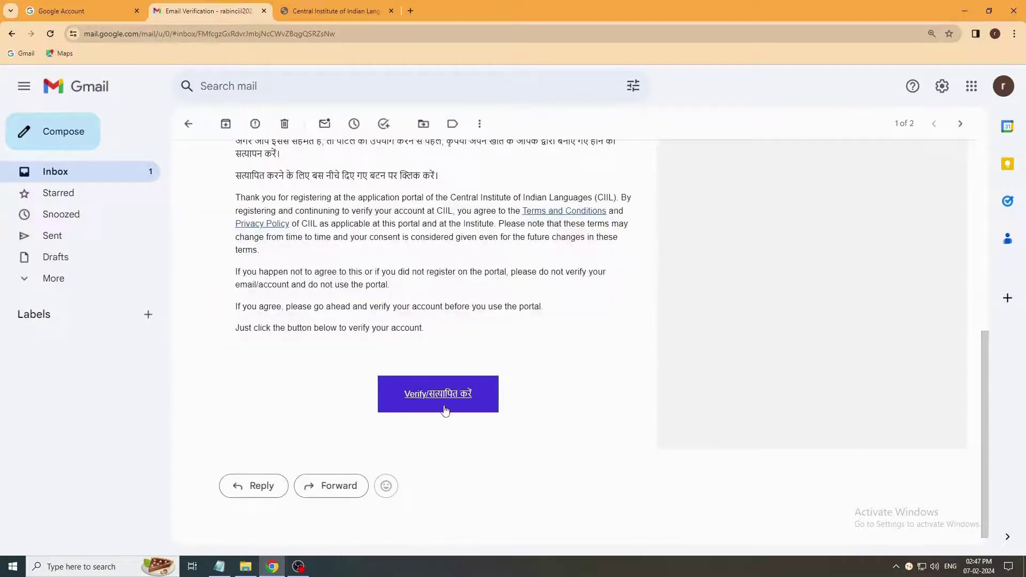
Step: Verify the new account using the link in the email
click(443, 396)
scroll(684, 365, down, 2)
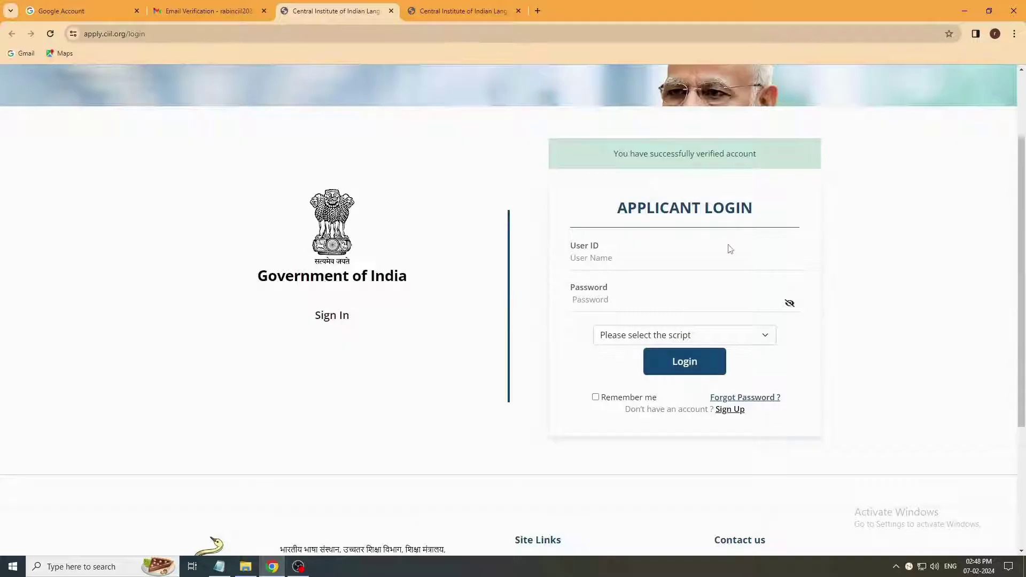
scroll(669, 229, up, 2)
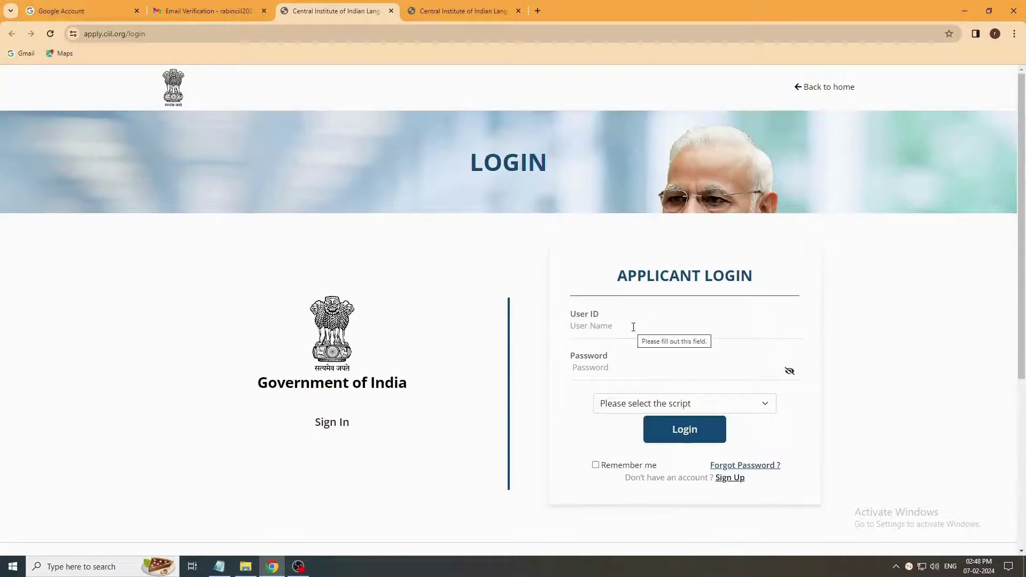
Step: Log in with the account e-mail and password, English script, captcha and Remember me
click(633, 327)
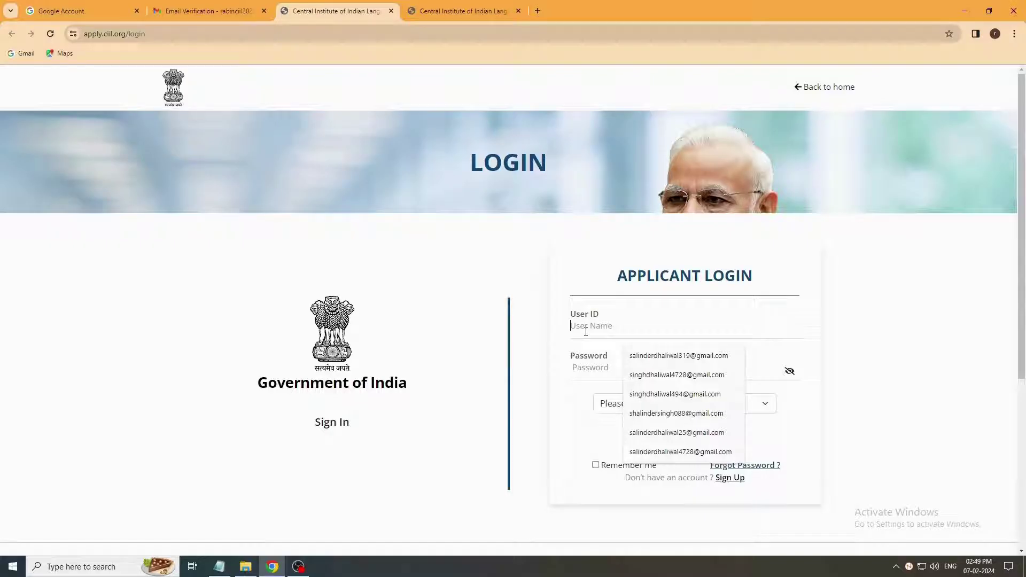
text(ra)
click(668, 355)
click(598, 373)
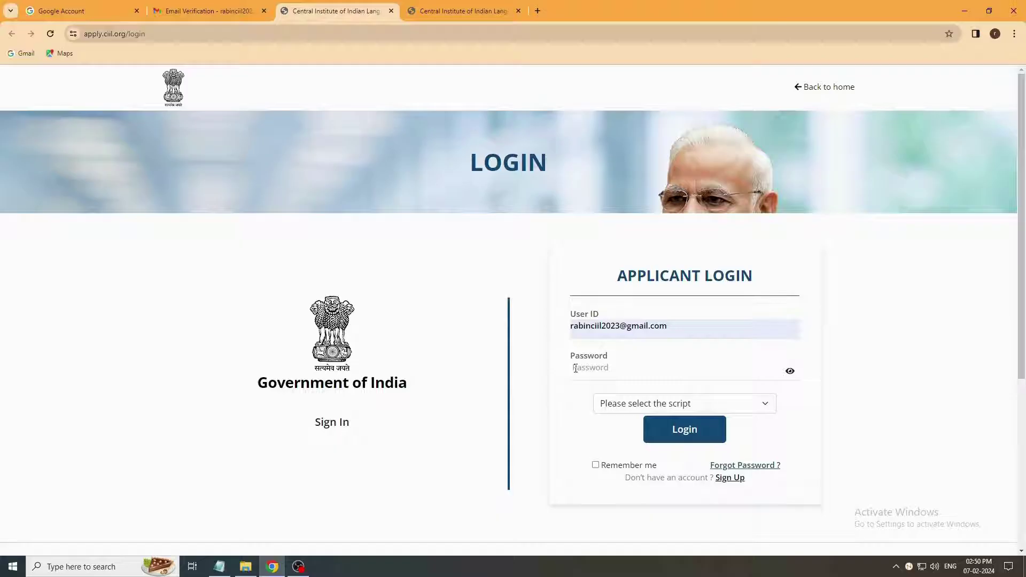
text(R)
click(767, 409)
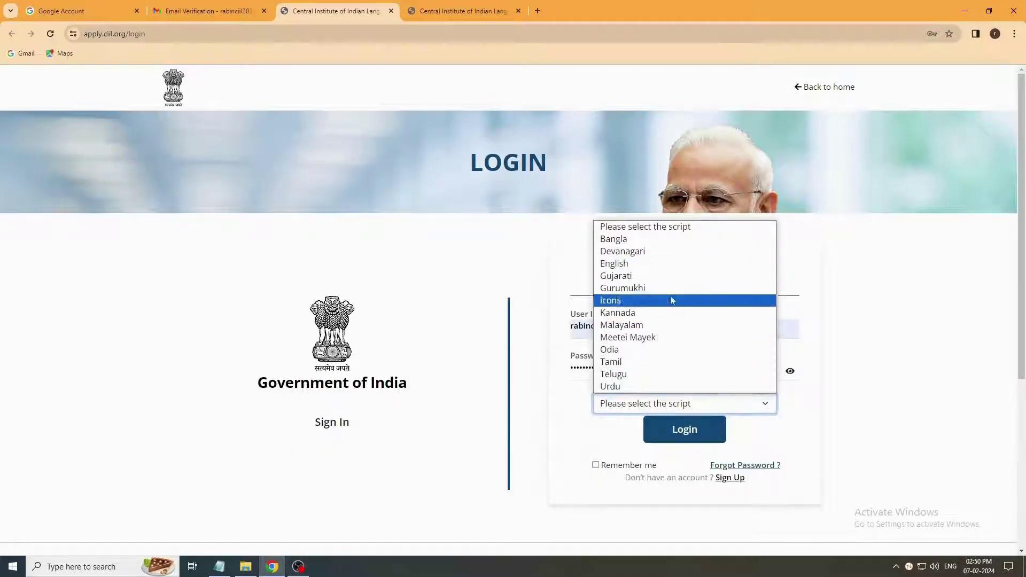
click(643, 270)
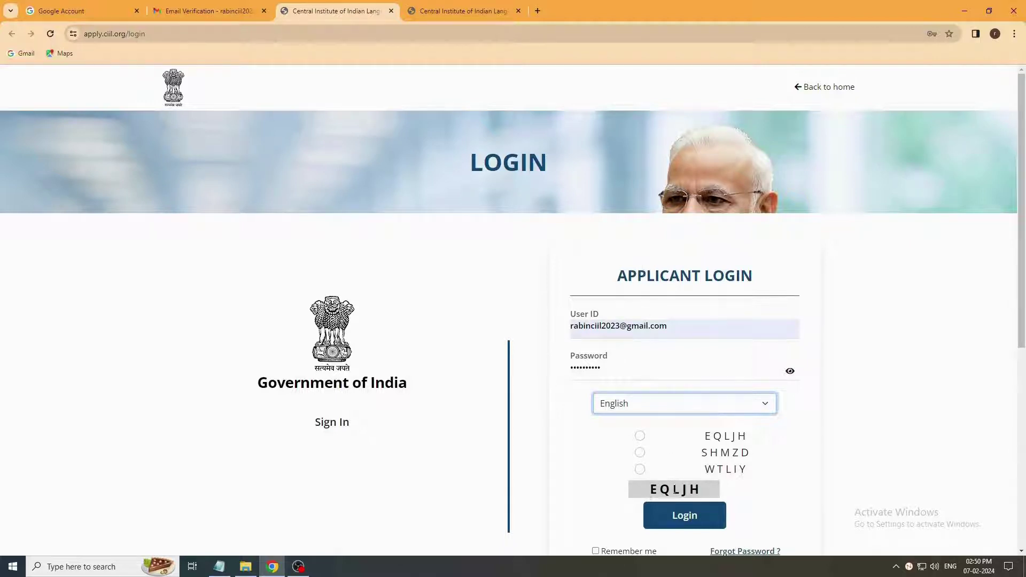
click(639, 435)
click(596, 550)
scroll(770, 505, down, 3)
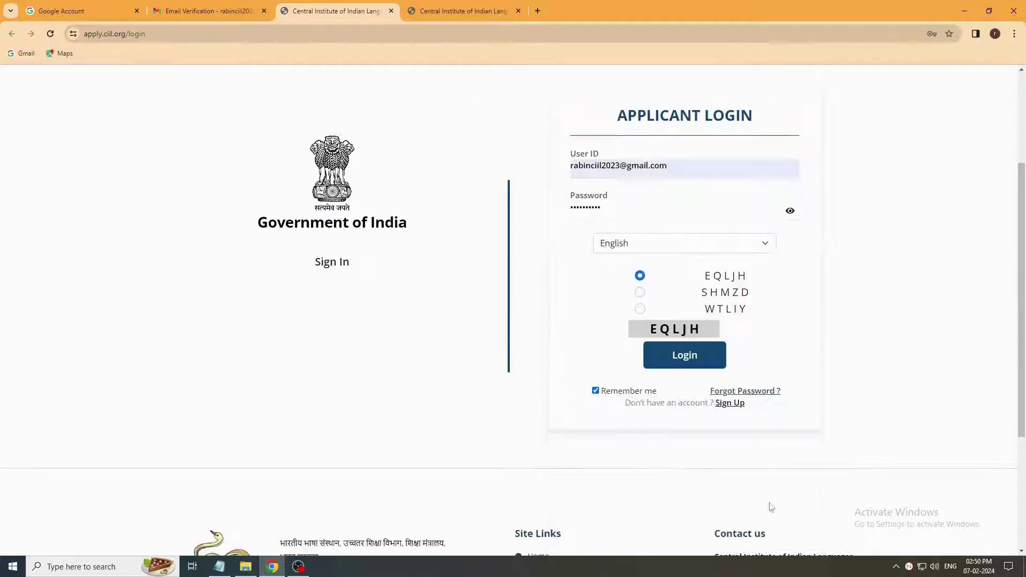
click(694, 365)
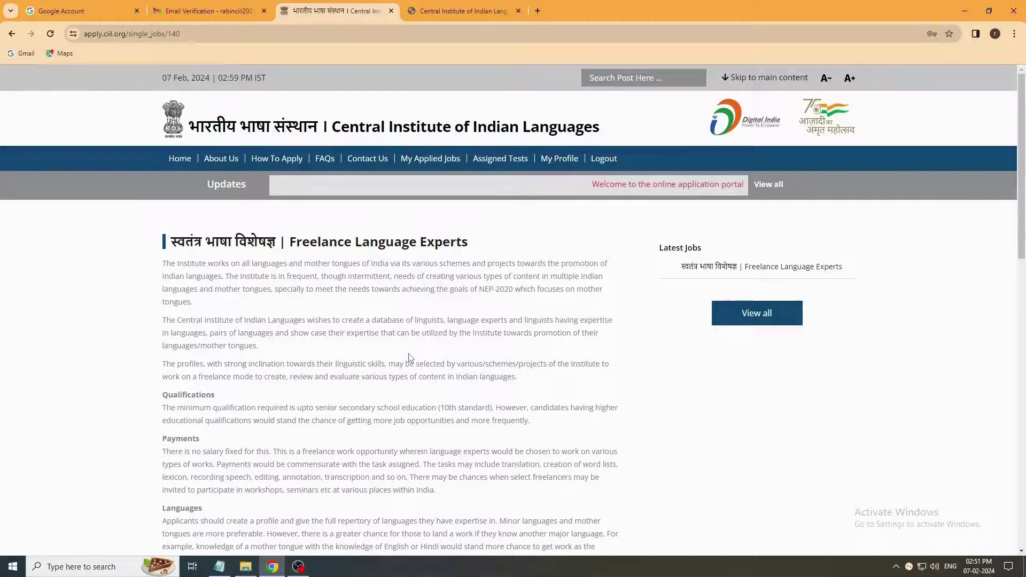
Step: Apply for the Freelance Language Experts job and follow the complete-profile link to My Profile
scroll(409, 357, down, 5)
scroll(409, 357, down, 8)
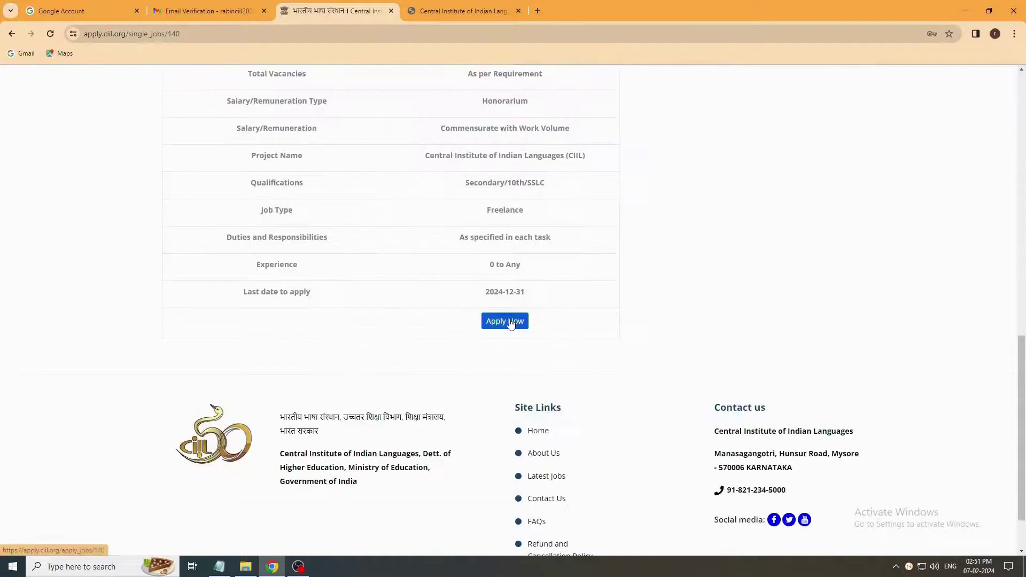
click(511, 321)
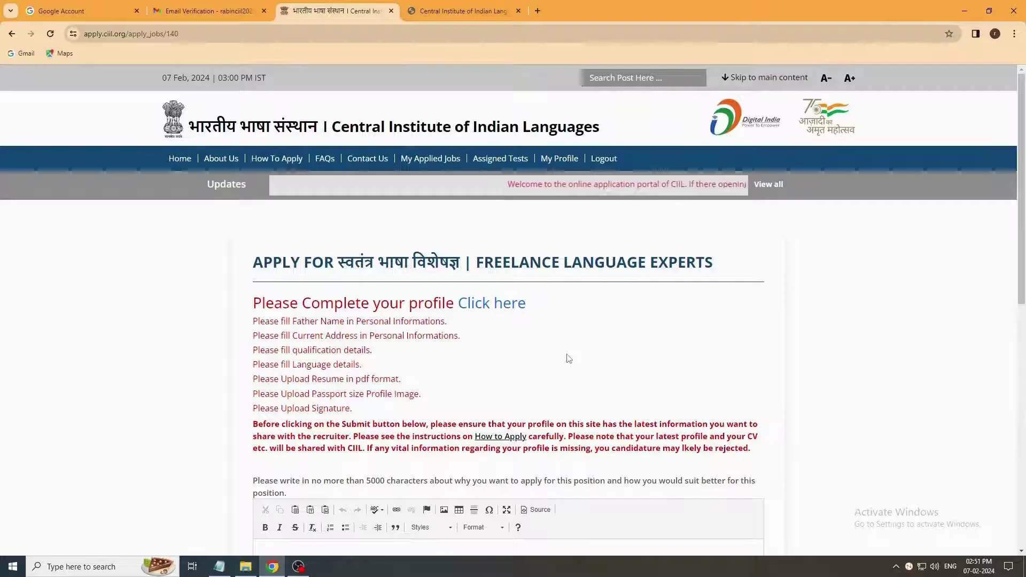
scroll(569, 358, down, 2)
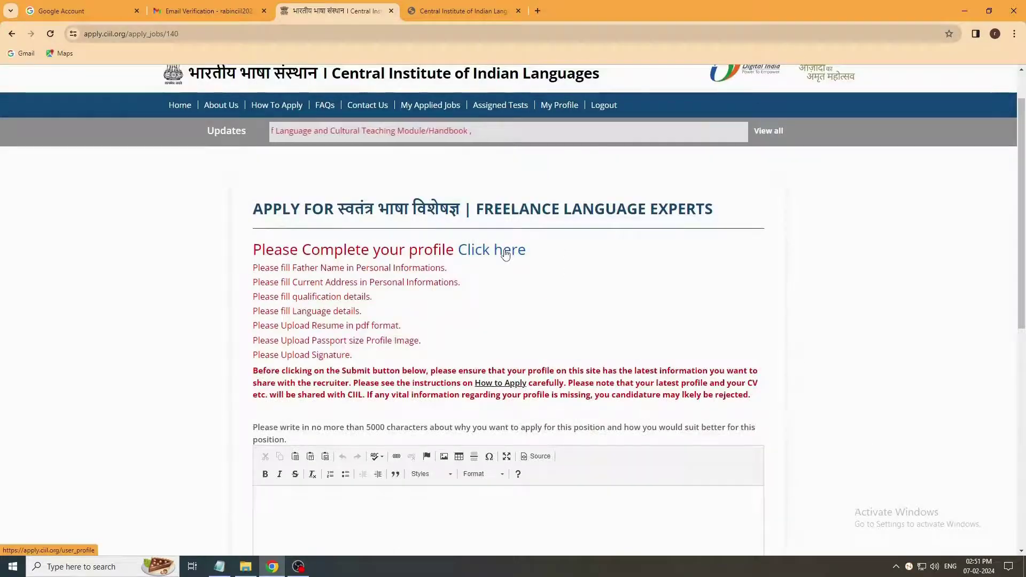
click(506, 253)
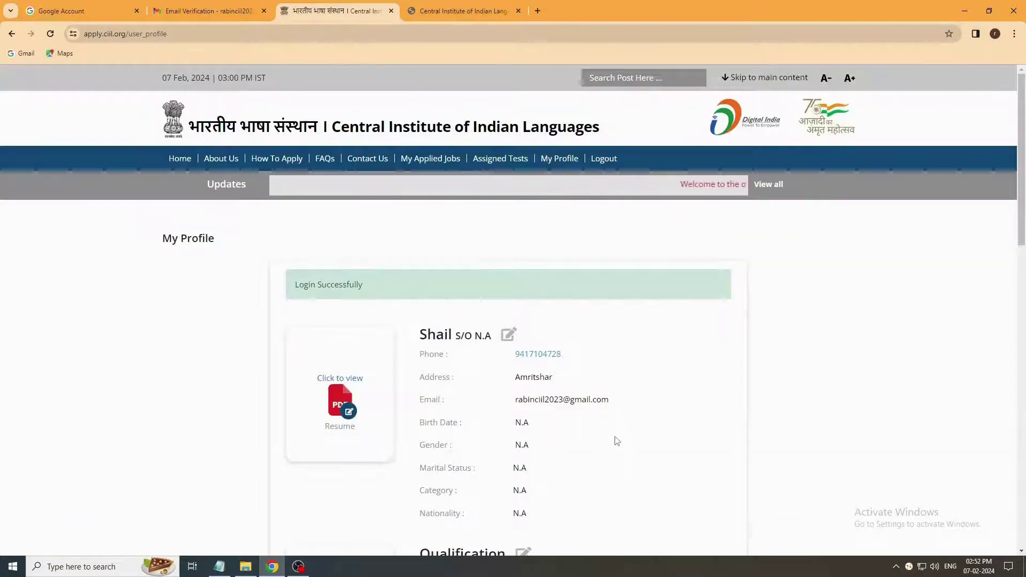
scroll(619, 417, down, 1)
scroll(621, 388, down, 1)
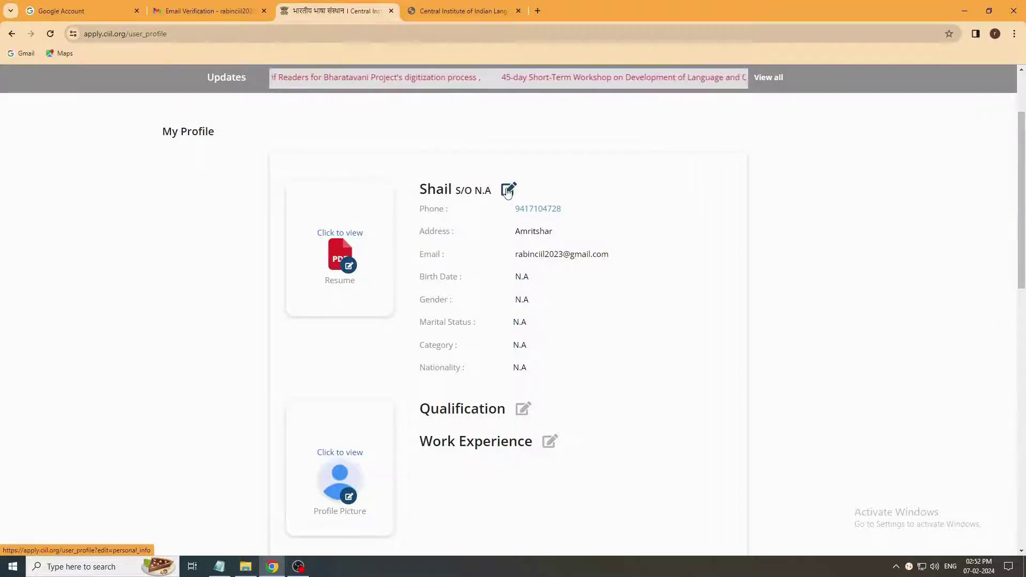
Step: Enter the father's name plus the current and permanent addresses with their pin codes
click(508, 190)
scroll(340, 332, down, 1)
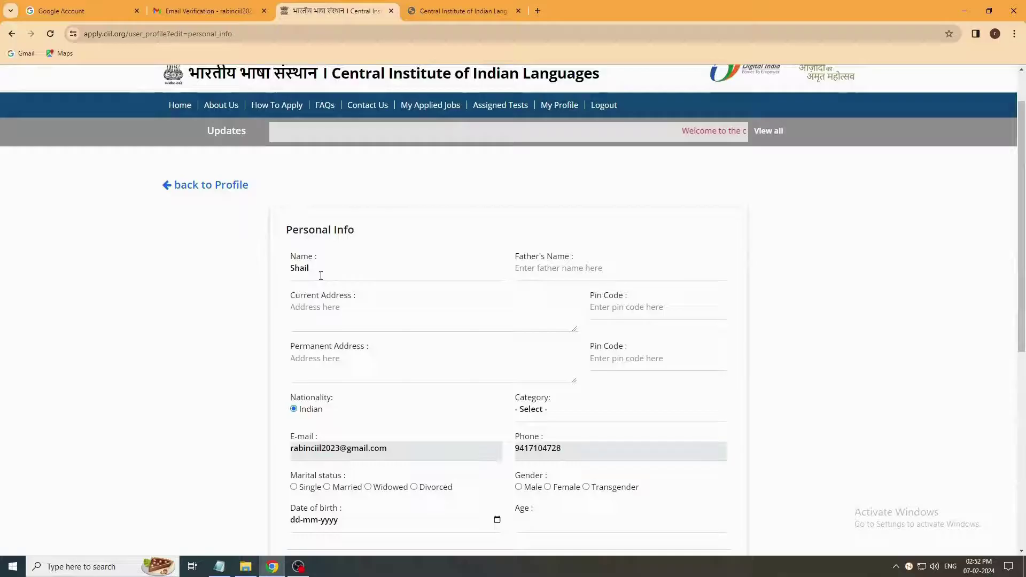
click(569, 270)
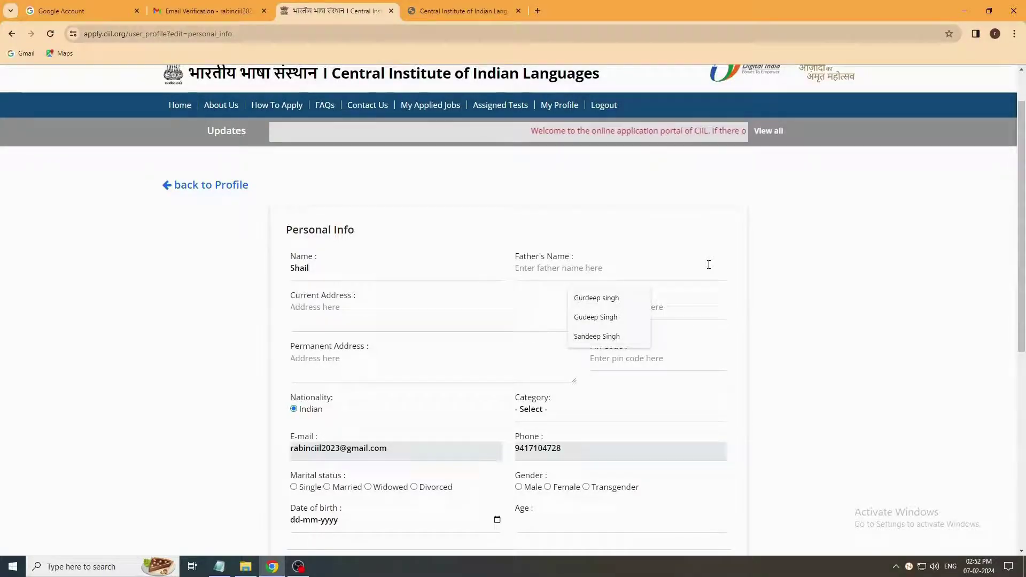
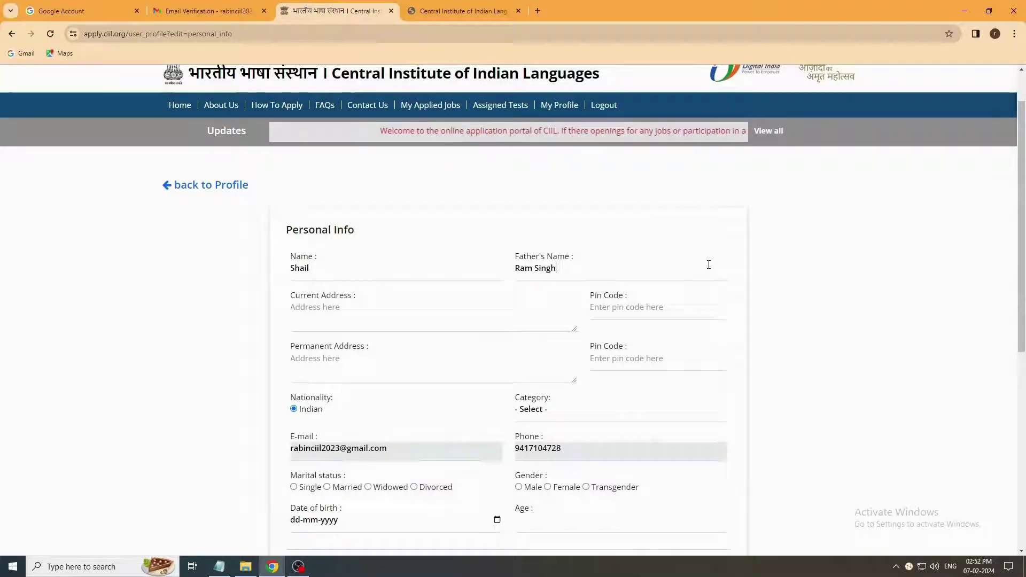
click(332, 318)
text(Mysore)
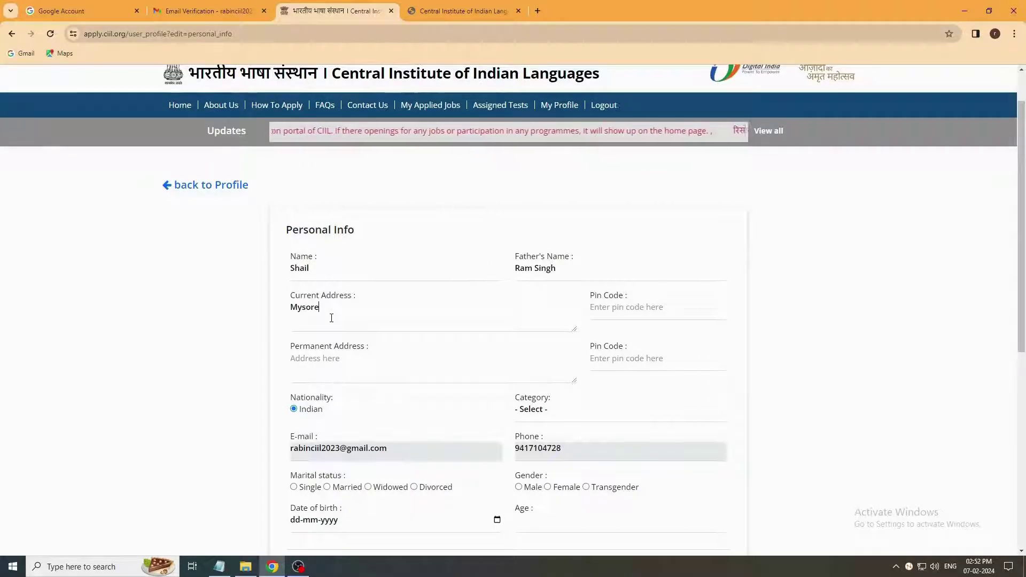
click(617, 309)
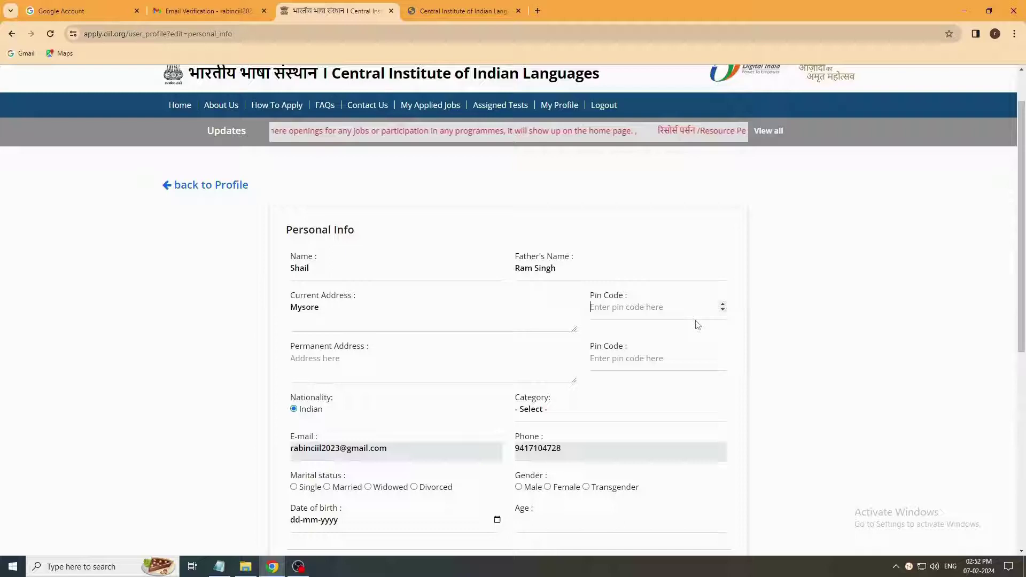
text(570006)
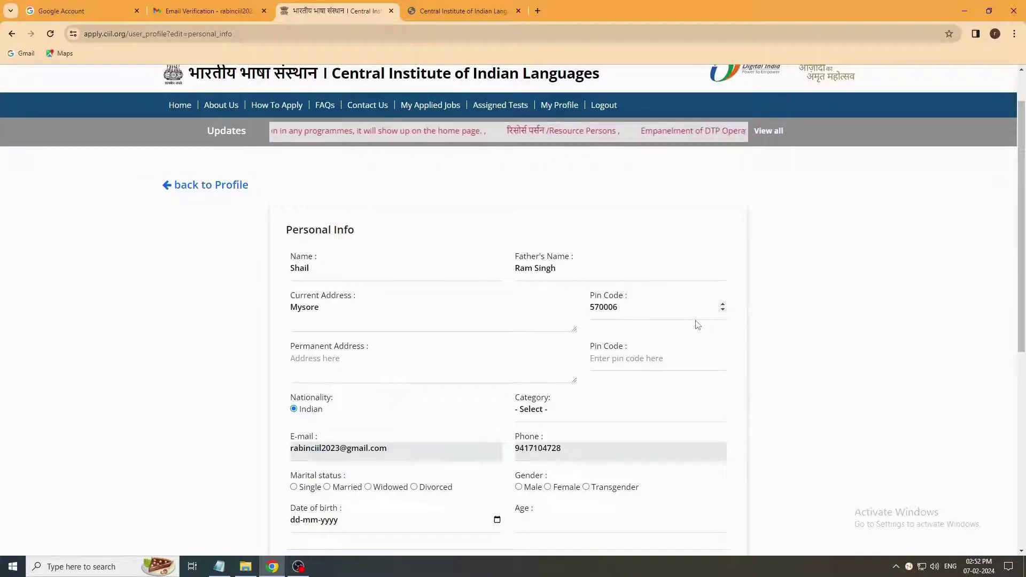
click(343, 367)
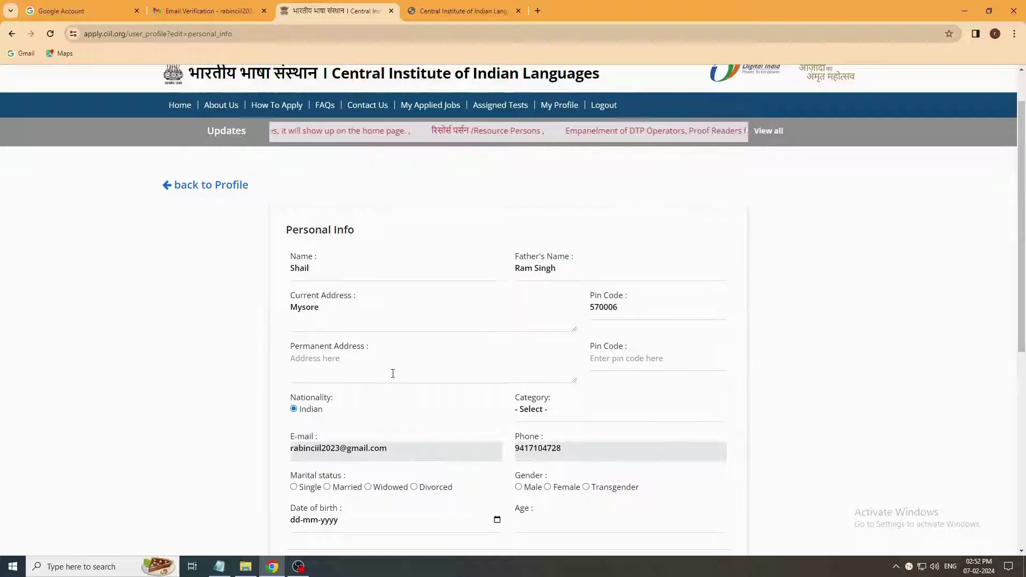
text(Mysor)
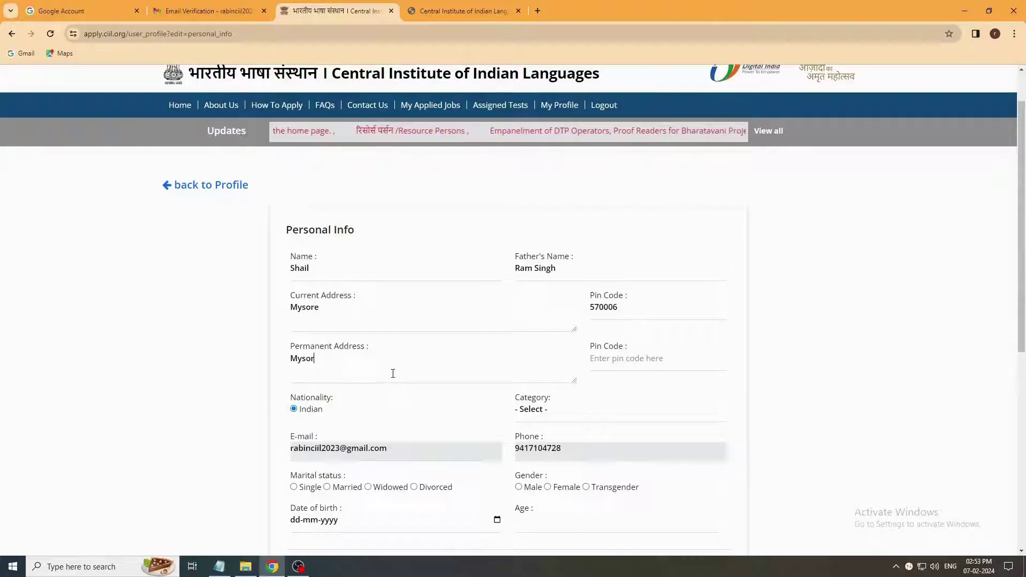
text(e)
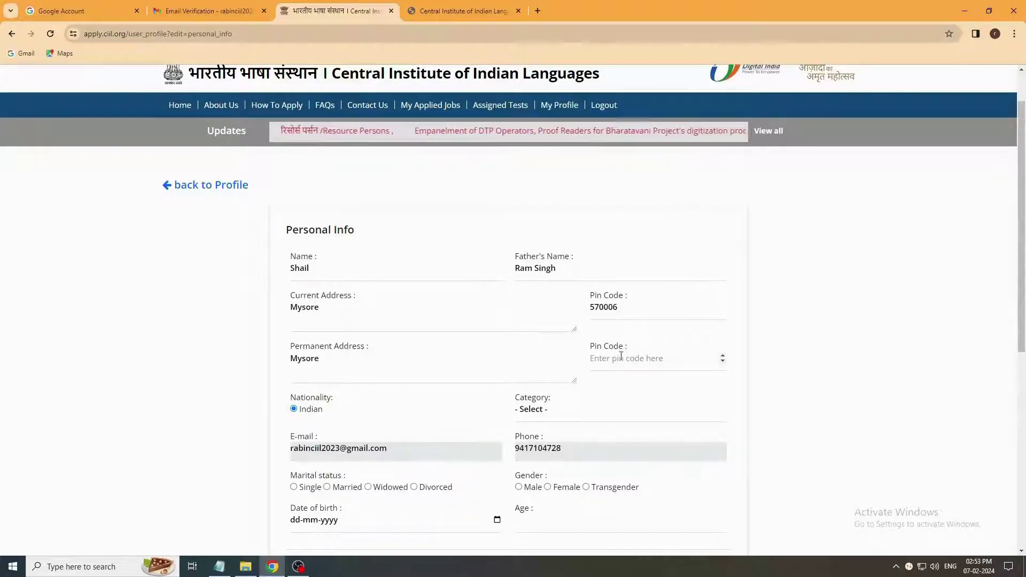
click(611, 356)
text(5)
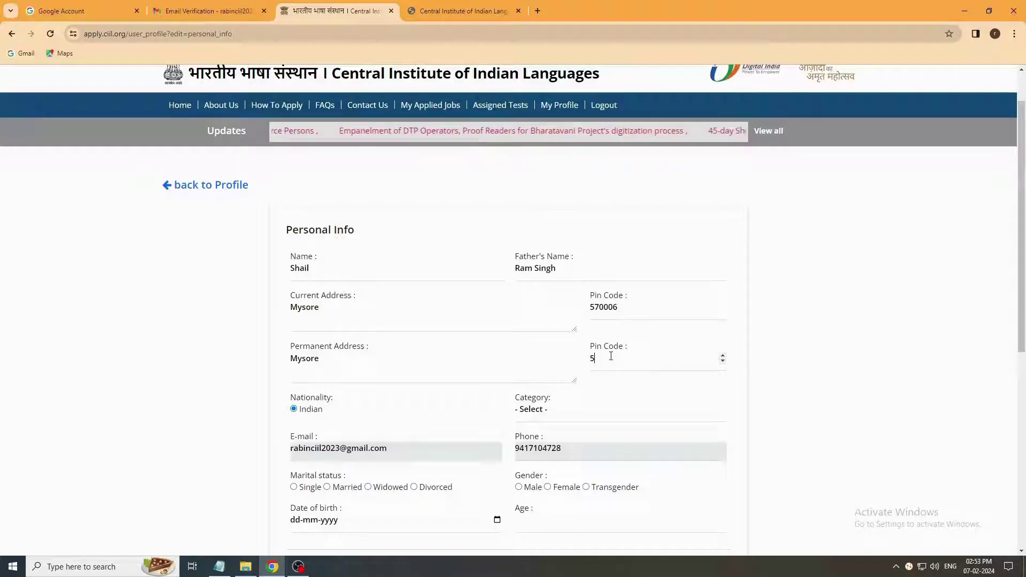
text(70006)
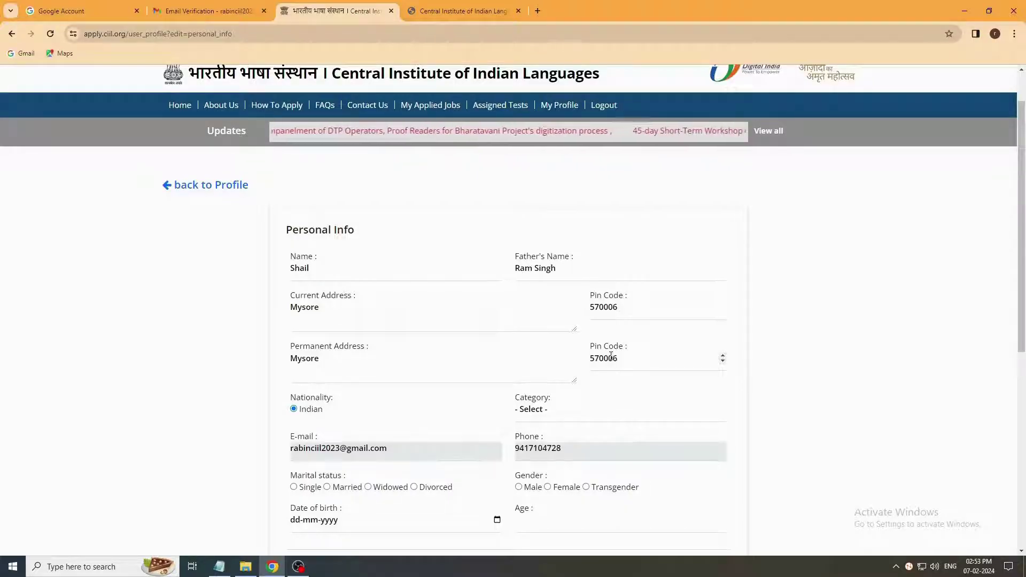
Step: Set the category to General and the date of birth to 7 January 2005
scroll(652, 405, down, 1)
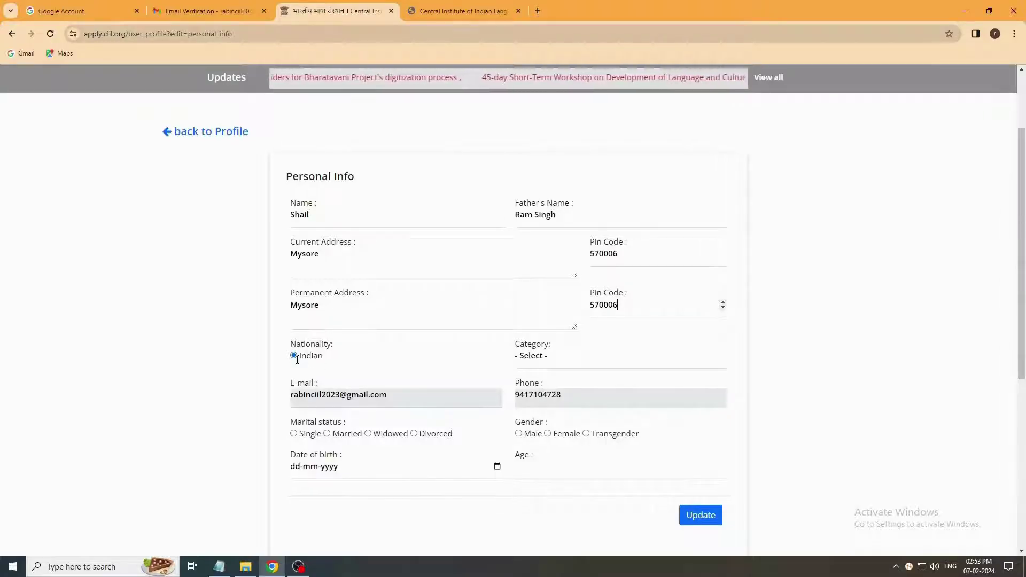
click(547, 364)
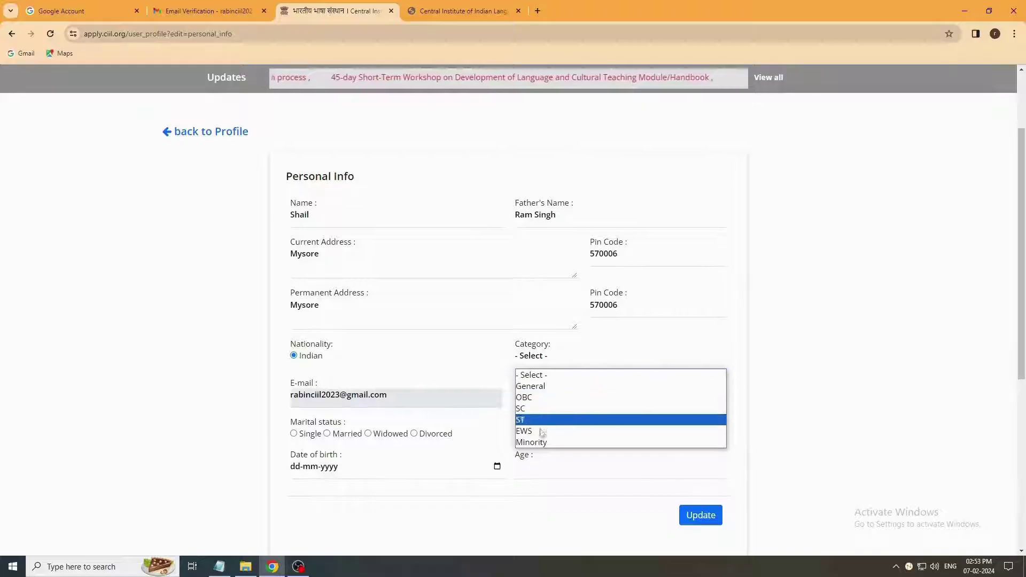
click(543, 387)
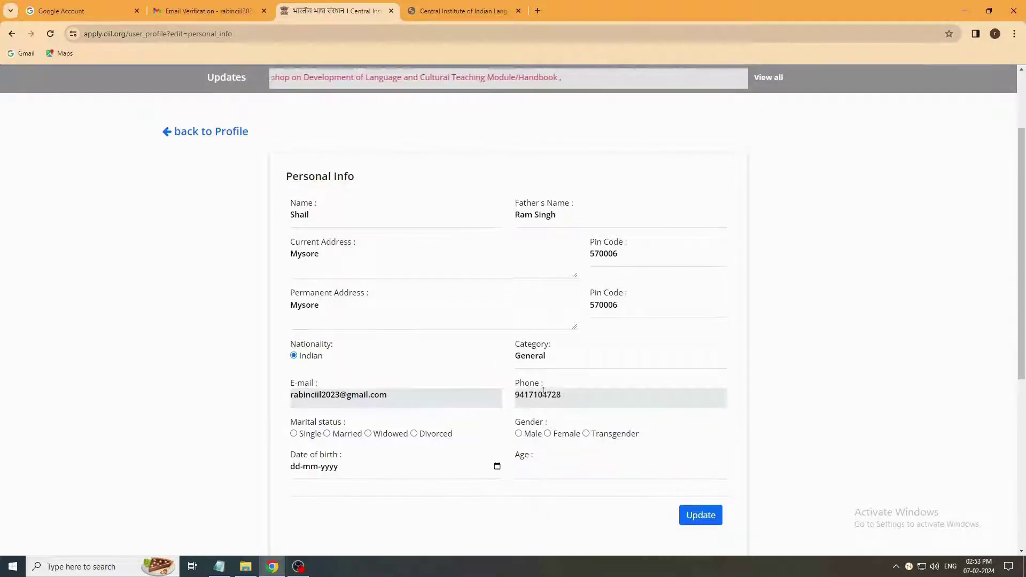
scroll(544, 391, down, 1)
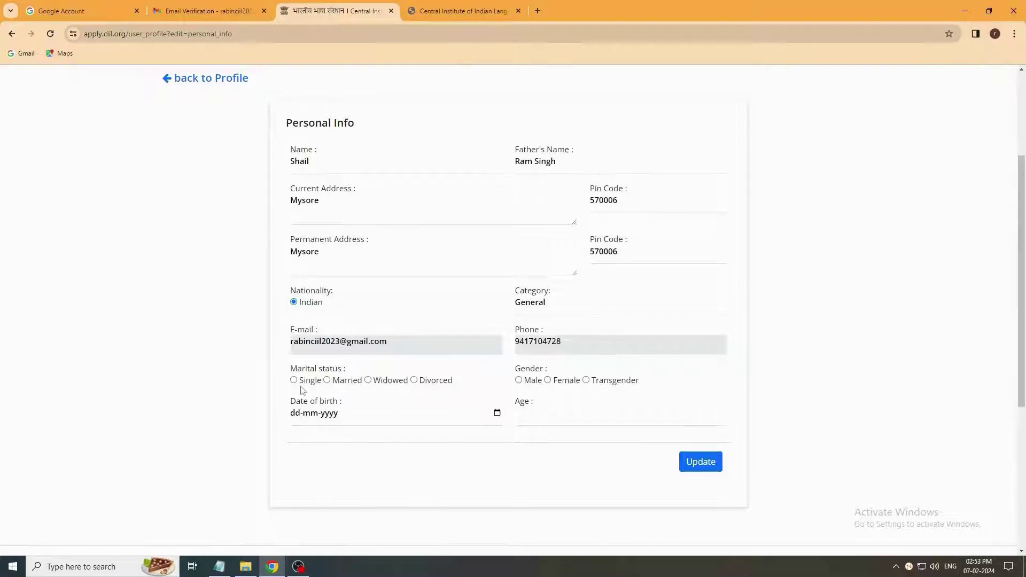
click(342, 421)
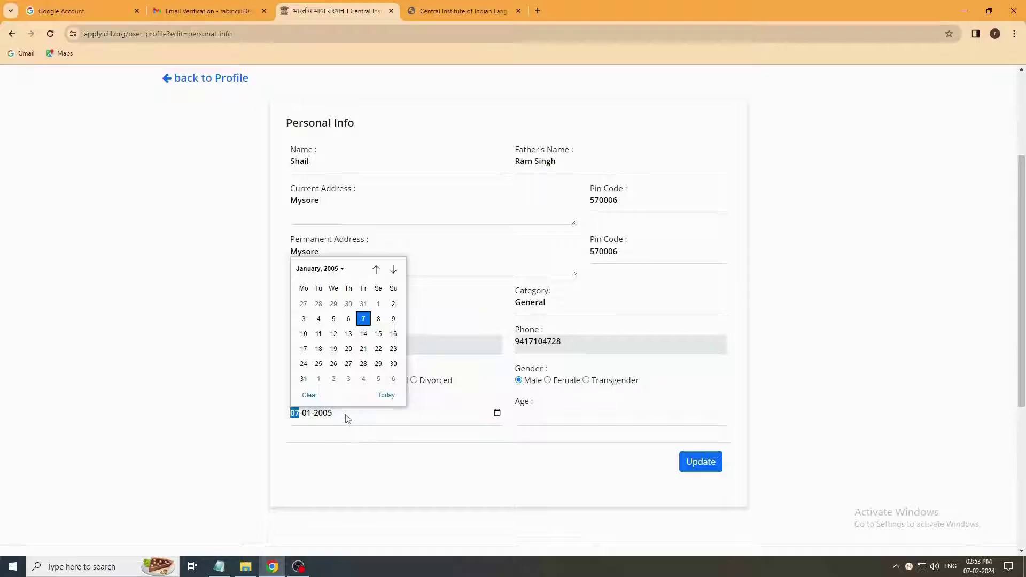
click(364, 323)
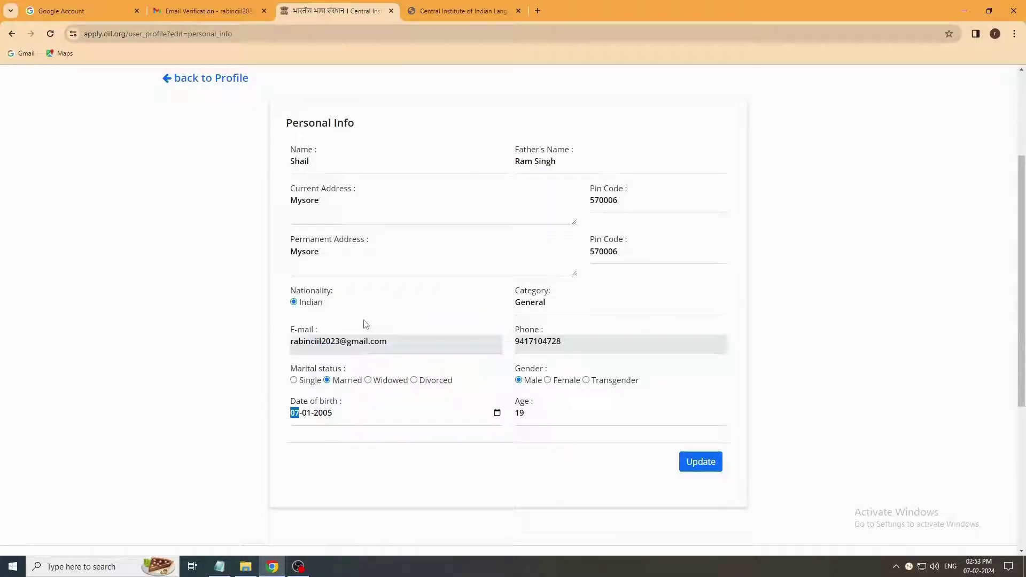
Step: Save the personal details, then upload the resume PDF from the CV folder
click(705, 466)
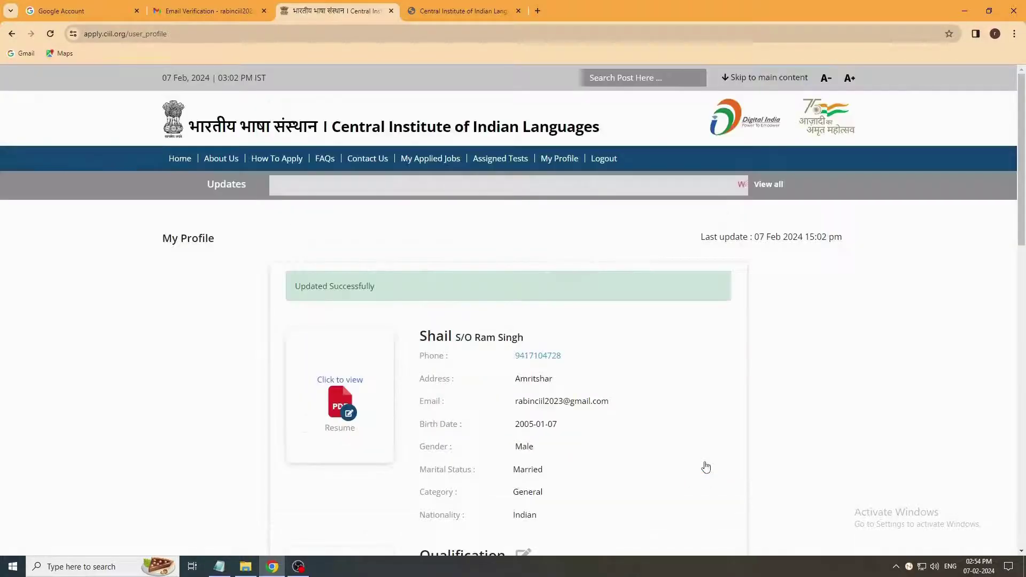
scroll(678, 447, down, 2)
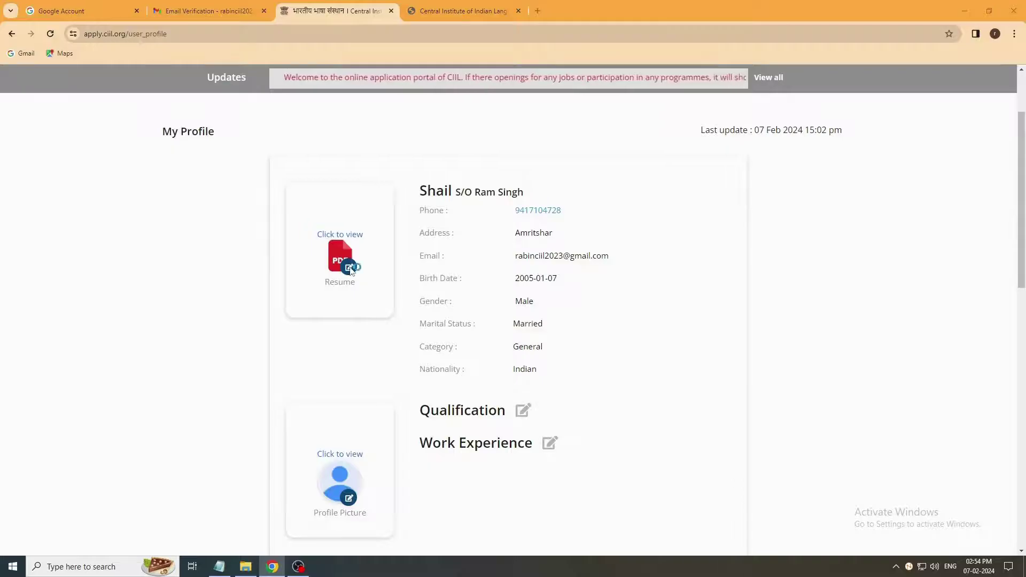
click(350, 269)
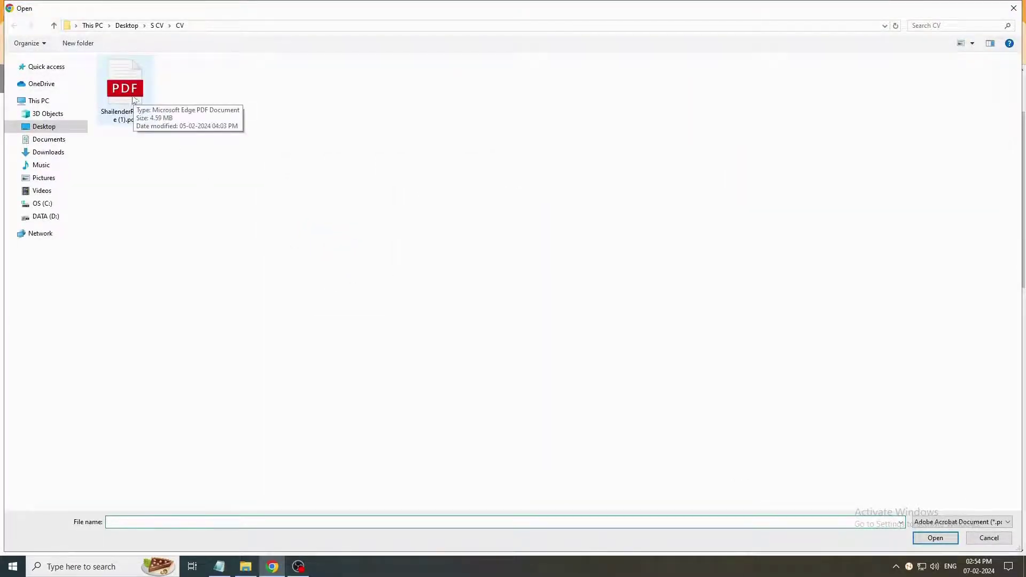
click(121, 97)
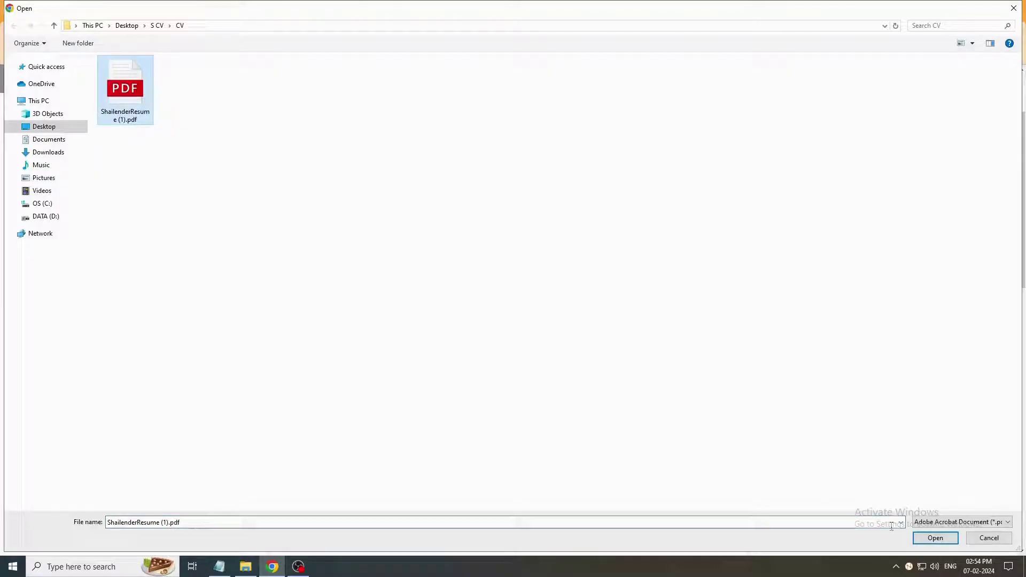
click(935, 538)
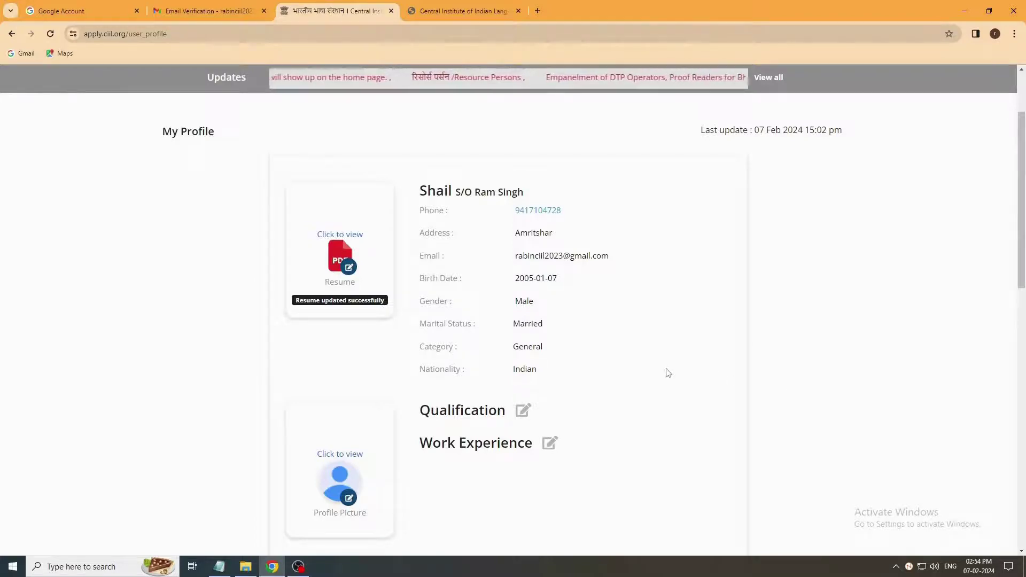
scroll(668, 372, down, 1)
Step: Open the qualification form and choose Post-Graduation as the level
scroll(667, 372, down, 1)
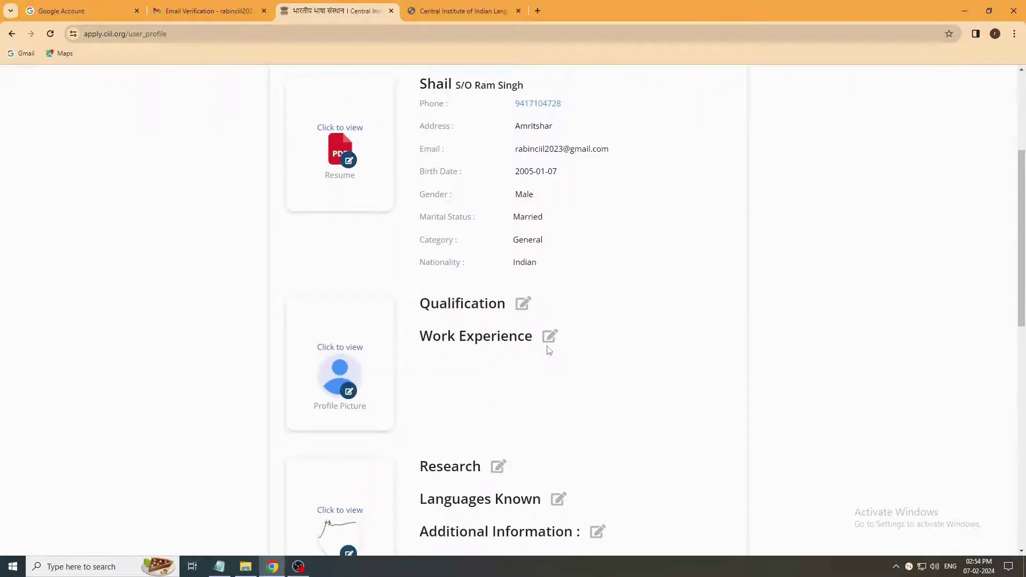
click(523, 309)
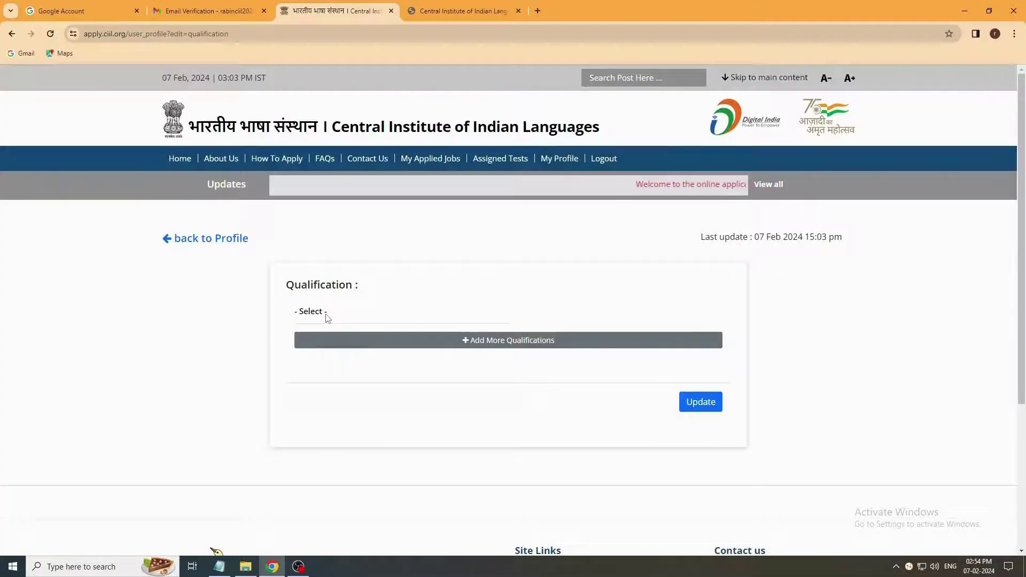
click(325, 316)
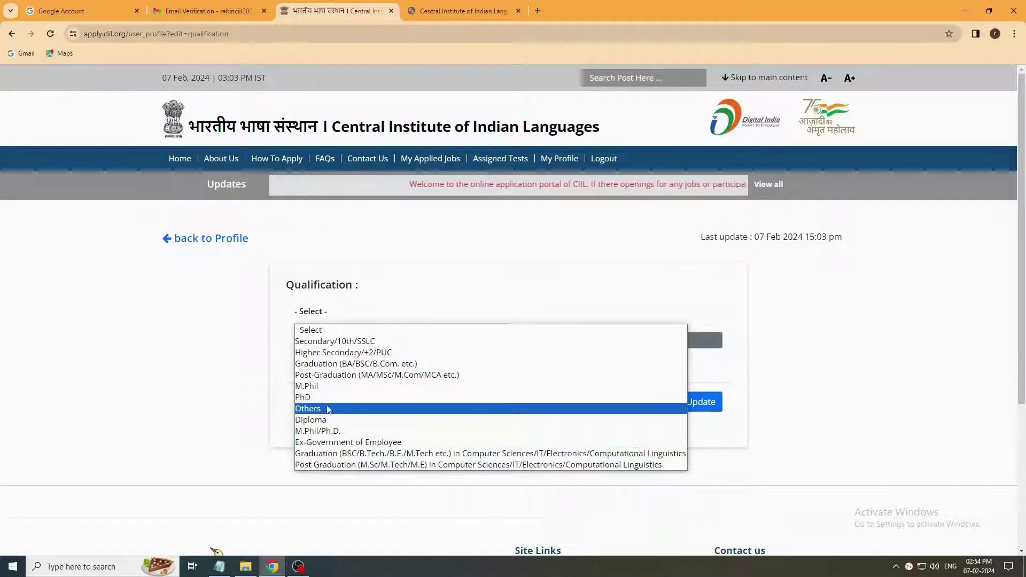
click(336, 376)
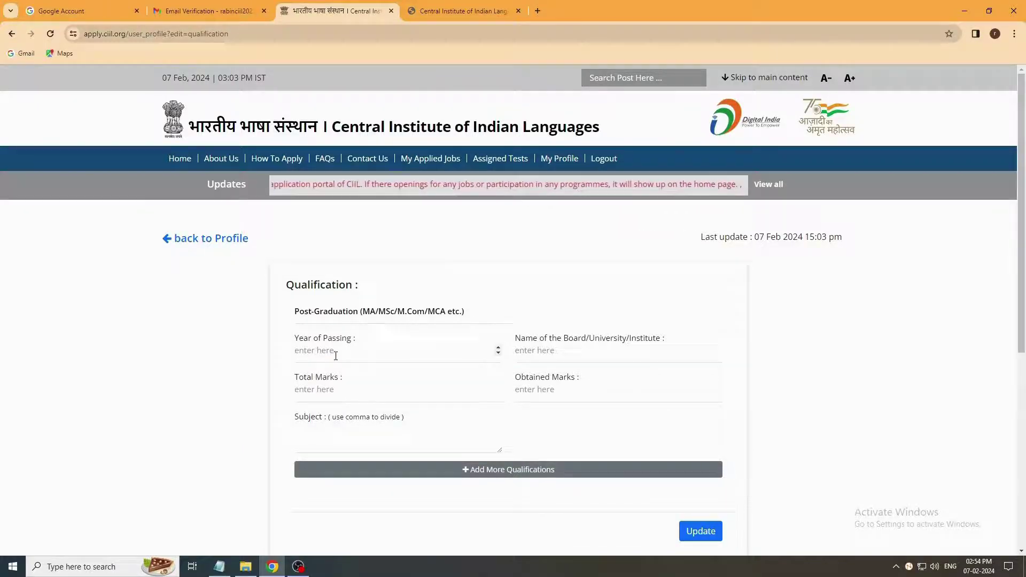
Step: Enter year 2019, Mysore University, 1000 total and 900 obtained marks, subject Linguistics
click(352, 351)
text(2019)
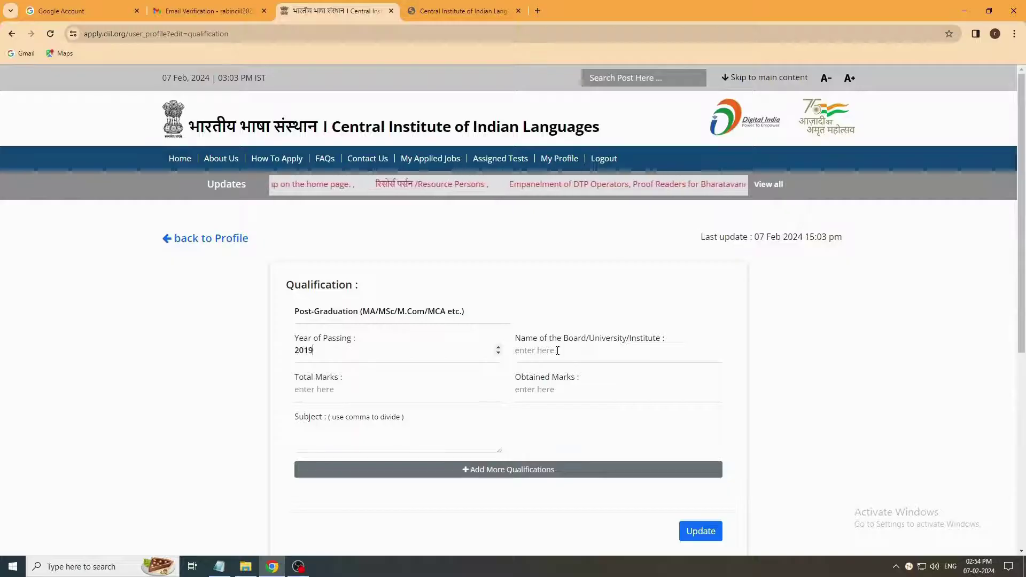
click(558, 351)
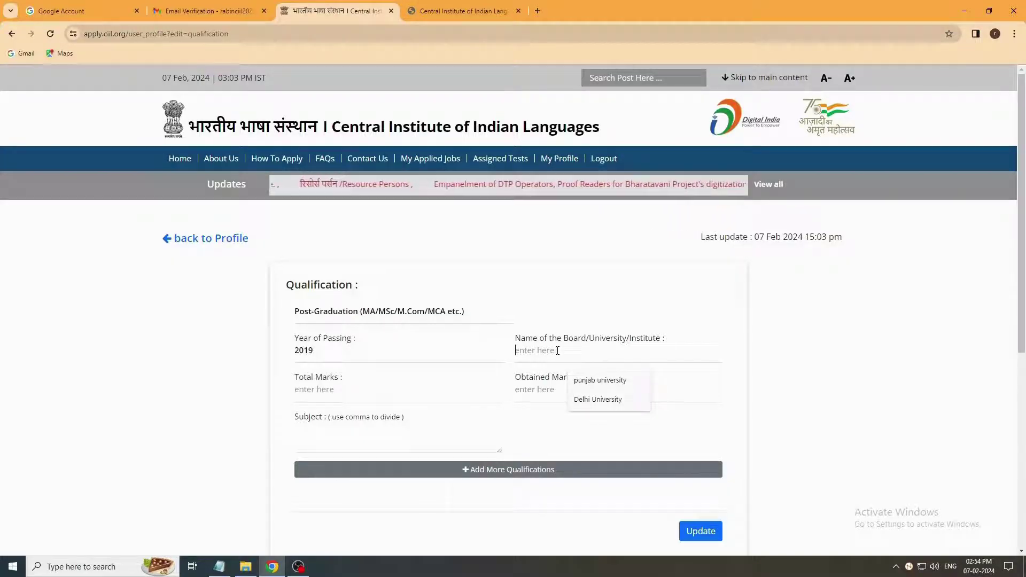
text(Mysore University)
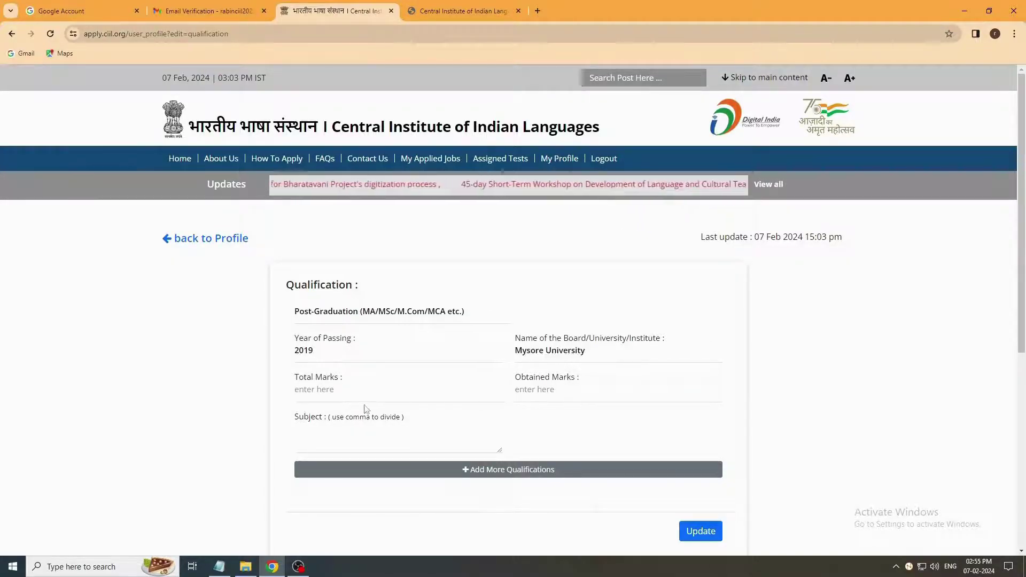
click(355, 391)
text(1000)
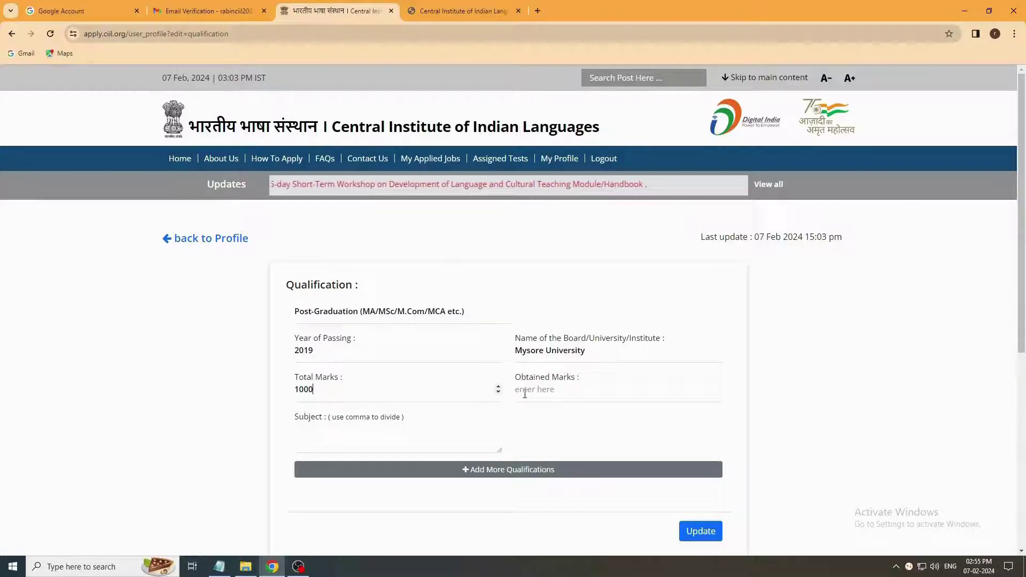
click(542, 390)
text(900)
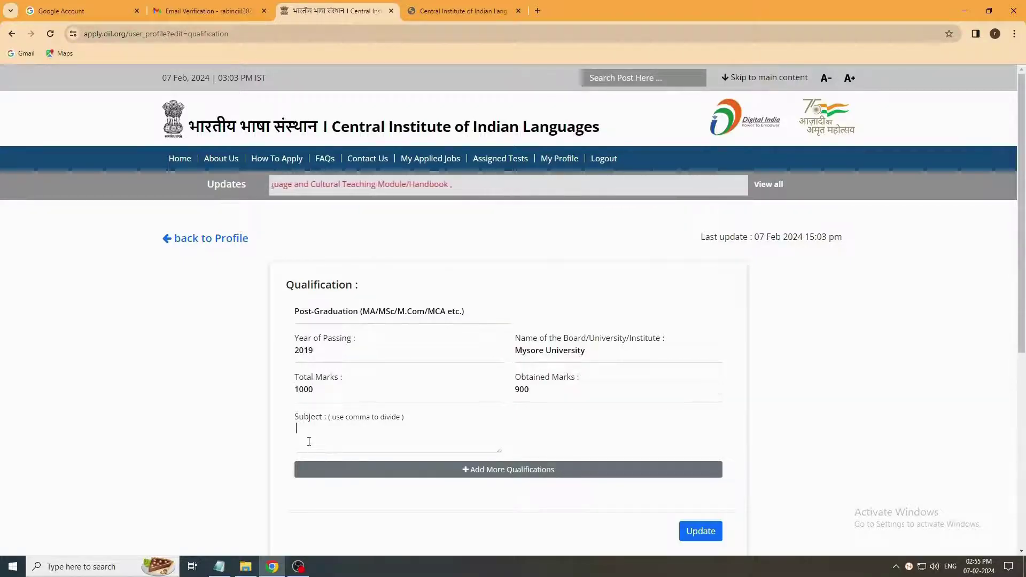
text(Linguistics)
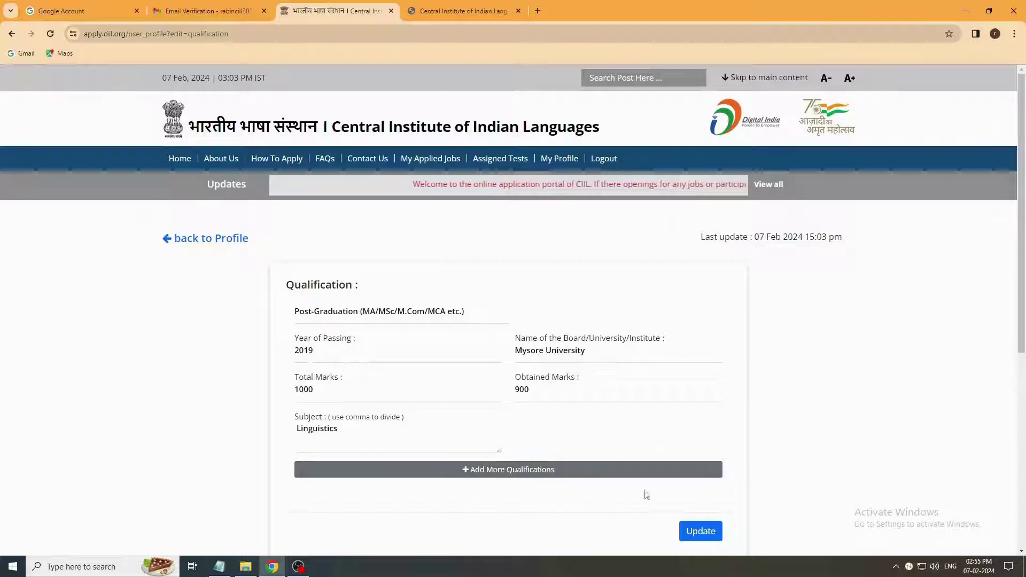
Step: Save the qualification and pick JSS College as employer in the work experience form
click(713, 538)
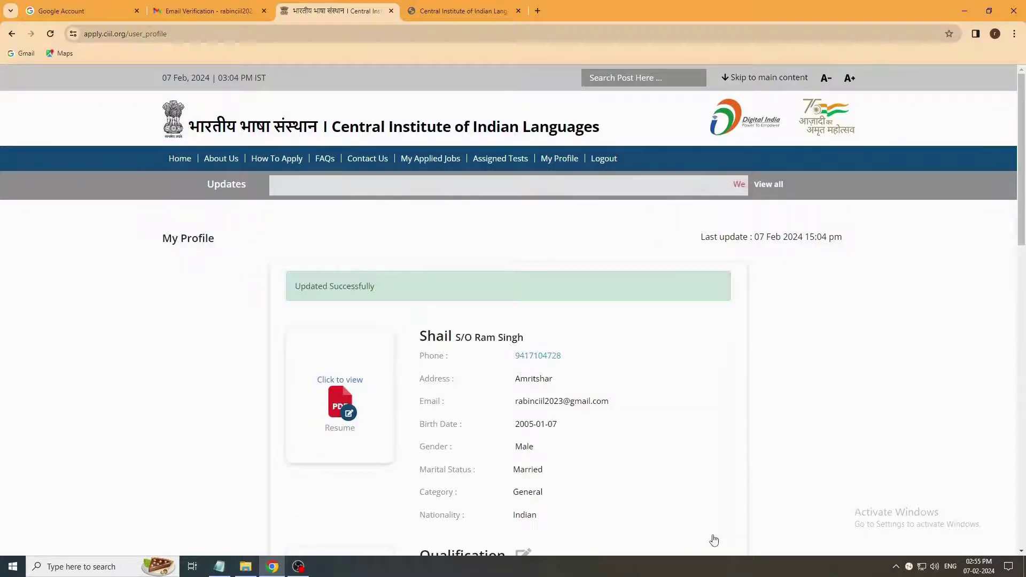
scroll(563, 462, down, 4)
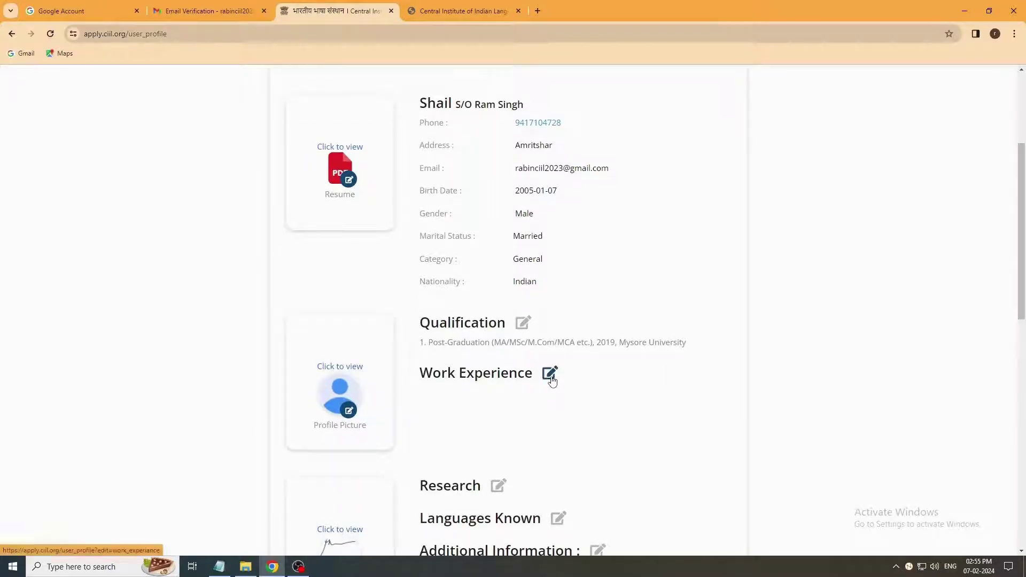
click(551, 377)
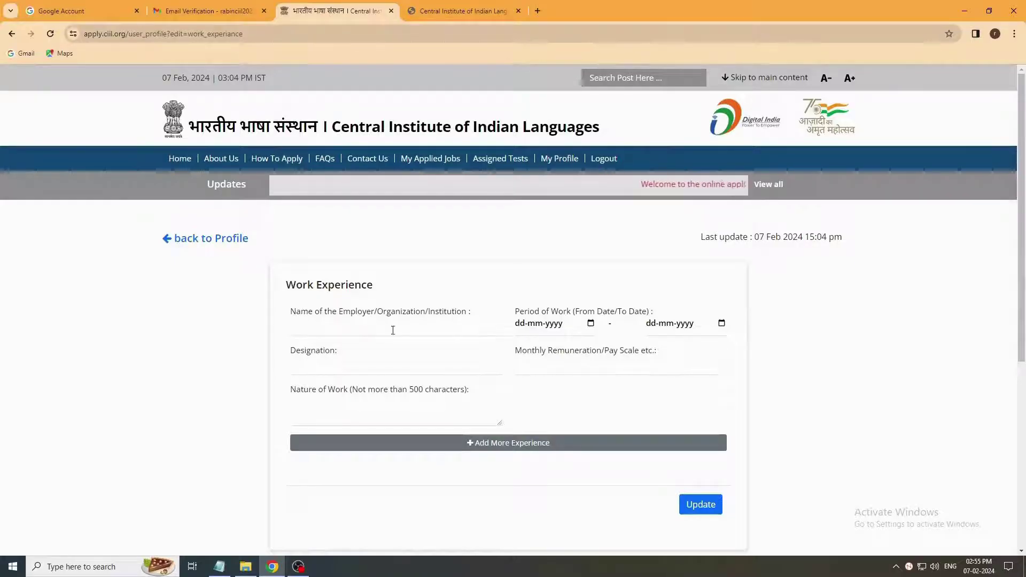
click(349, 327)
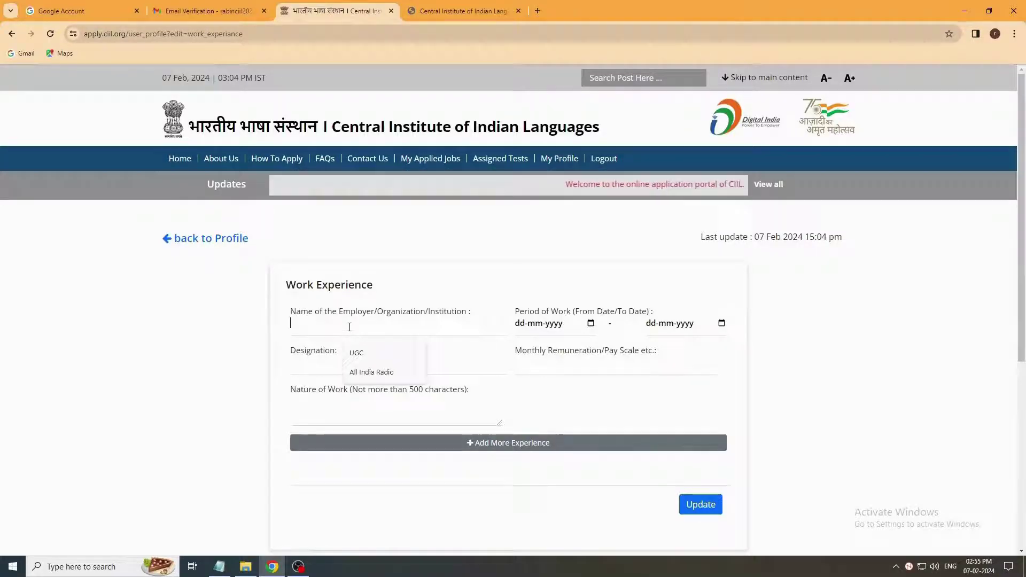
click(374, 372)
Step: Set the work period, designation Cleark and 24000 monthly remuneration, then save the entry
click(590, 324)
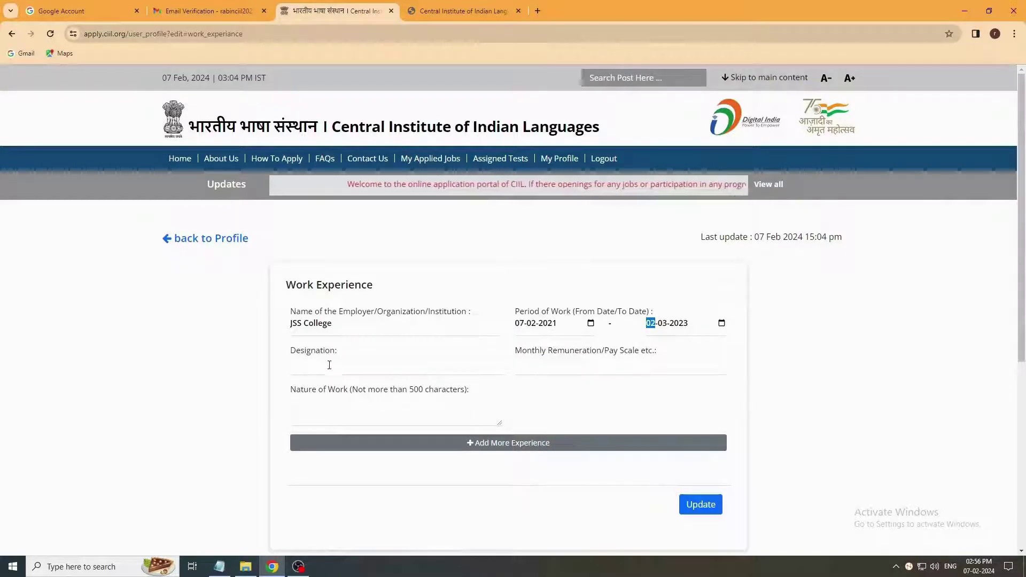
click(329, 365)
text(Cleark)
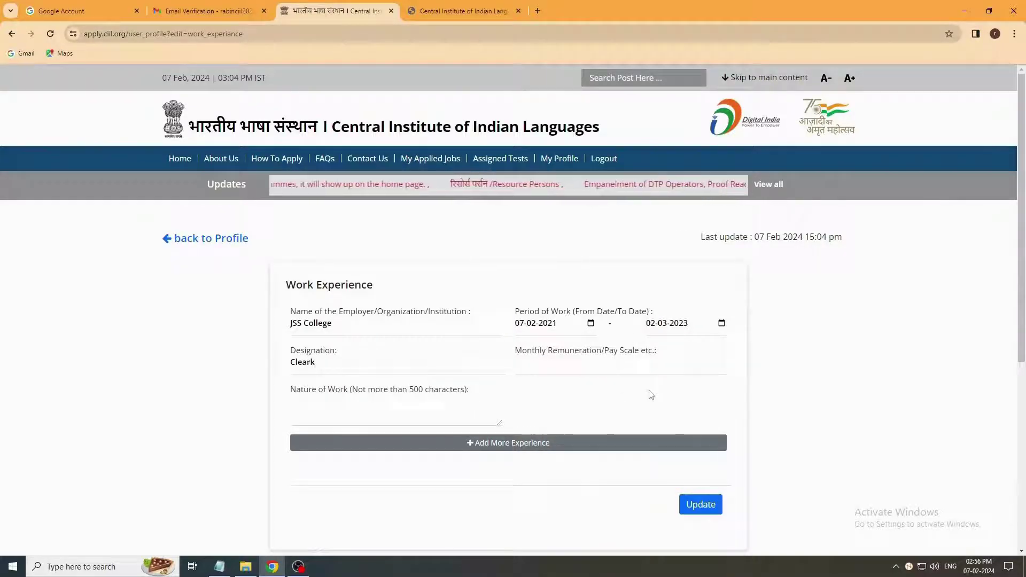
click(544, 366)
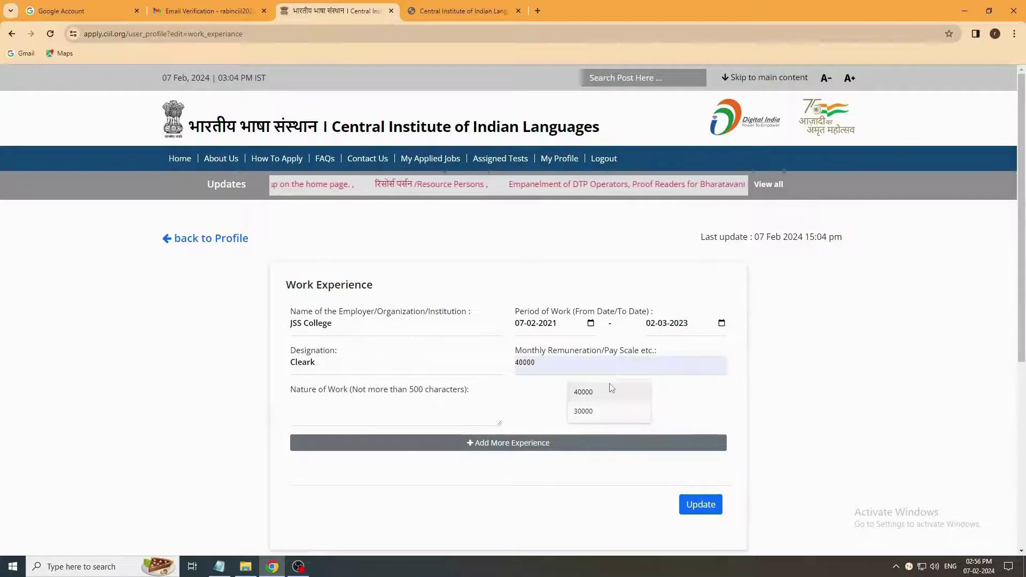
text(24000)
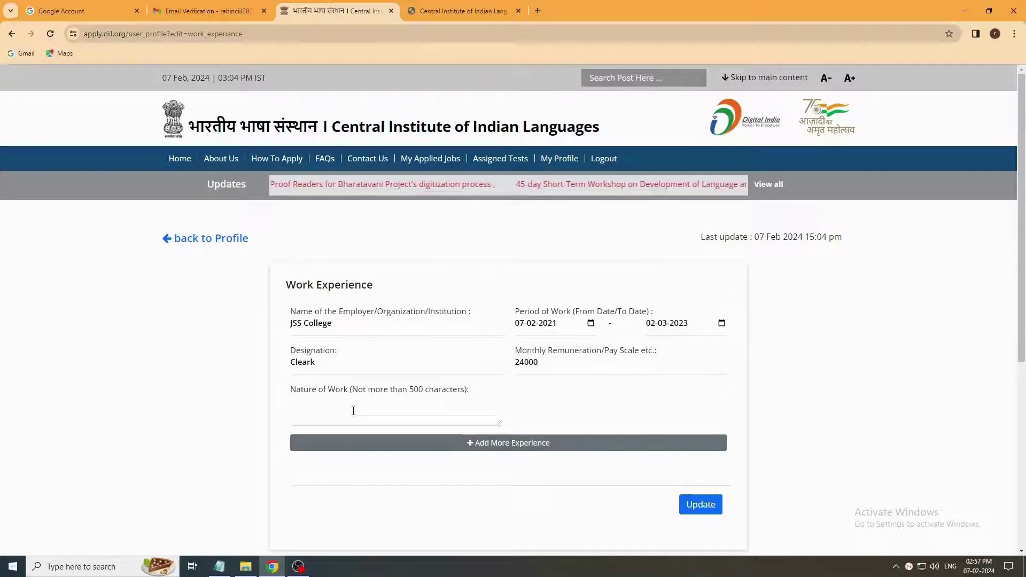
click(395, 410)
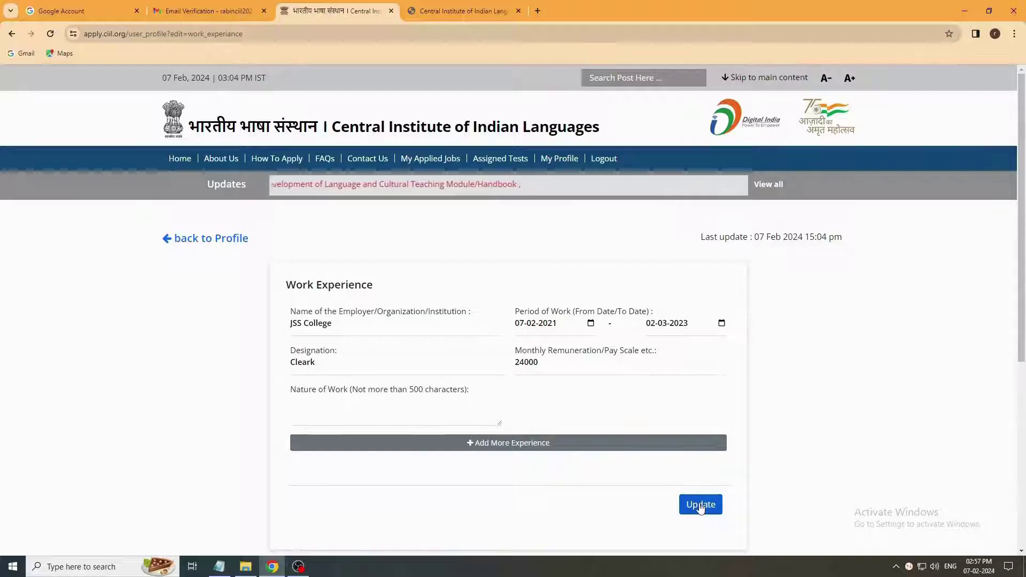
click(701, 505)
Step: Upload the applicant's photo file as the new profile picture
scroll(683, 488, down, 5)
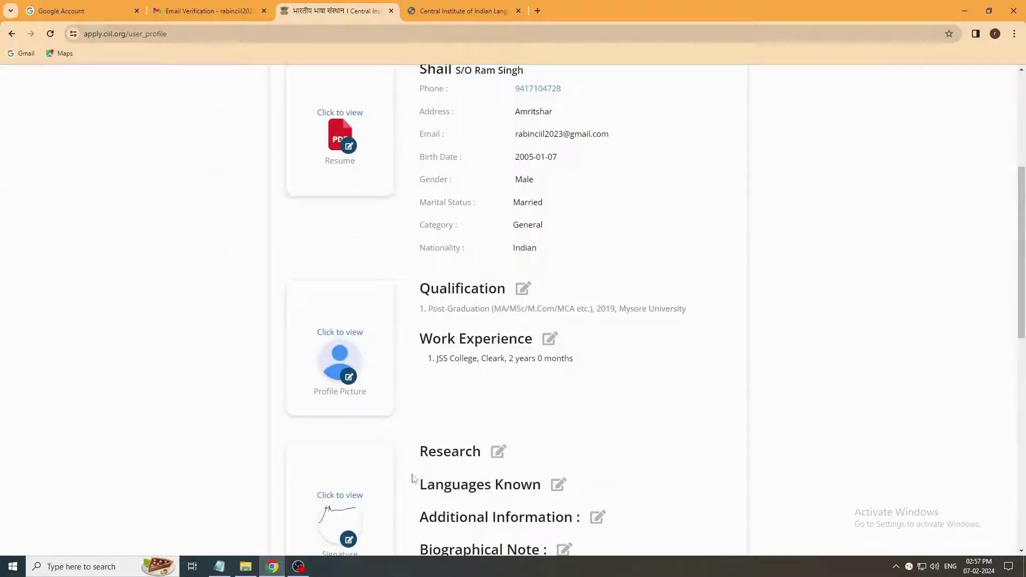
scroll(344, 385, down, 1)
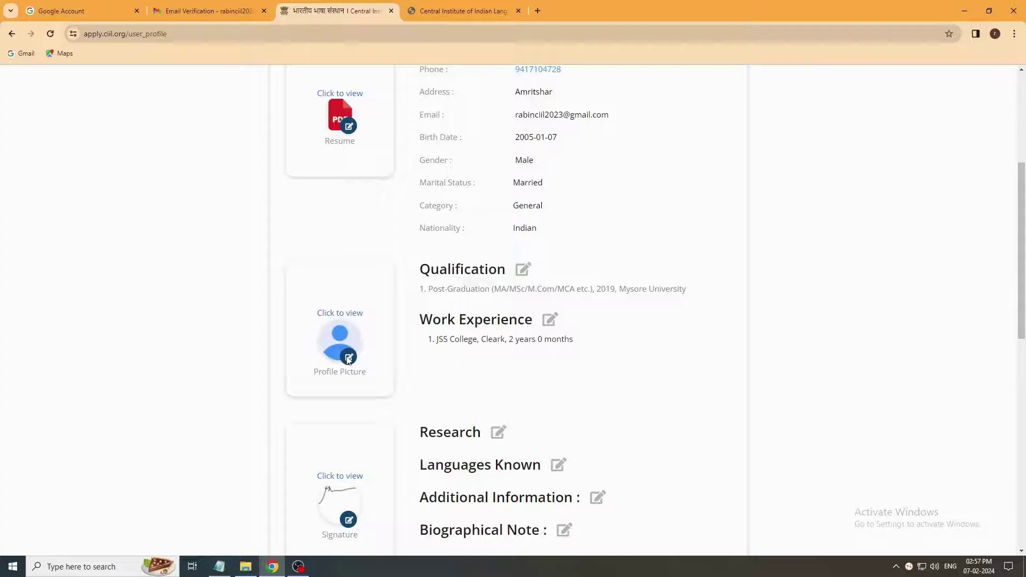
click(349, 358)
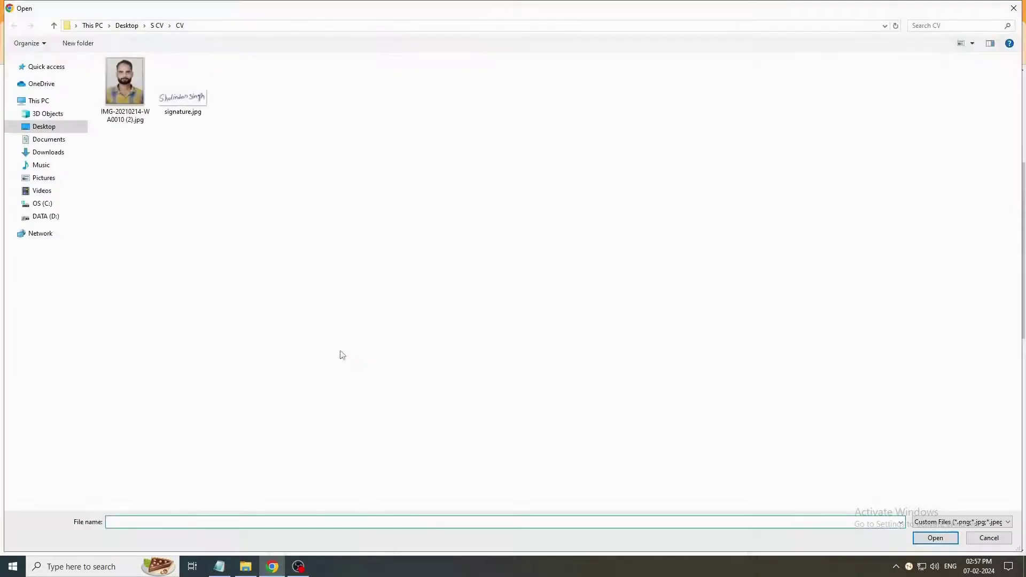
click(123, 85)
click(931, 540)
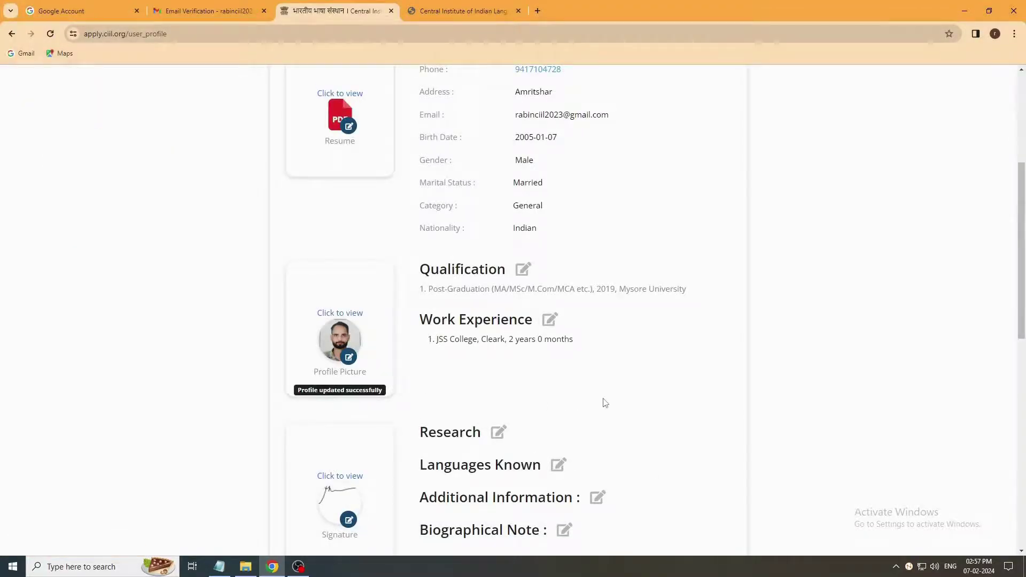
scroll(605, 403, down, 3)
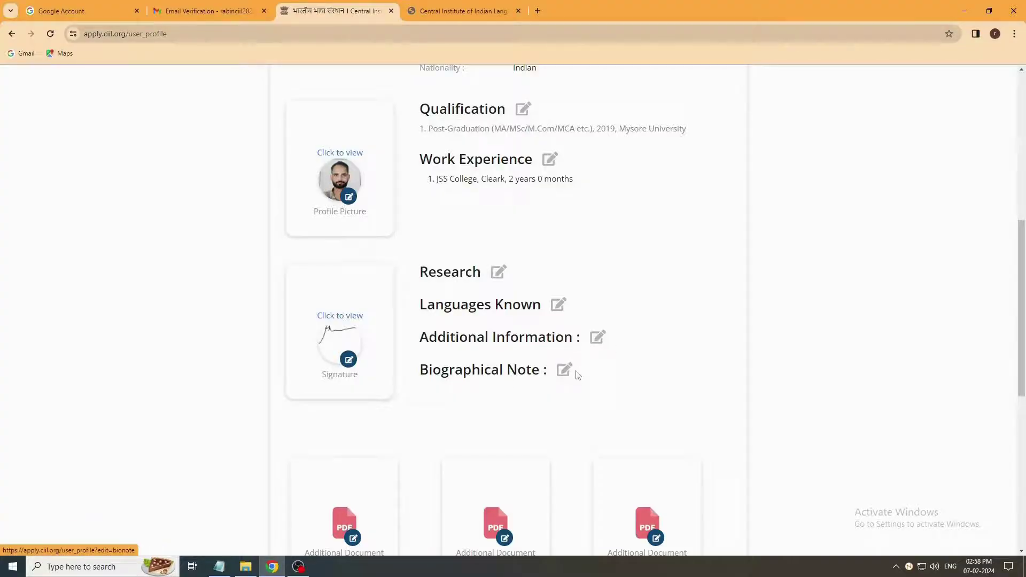
Step: Replace the profile signature with signature.jpg and scroll back to the top of the page
click(578, 375)
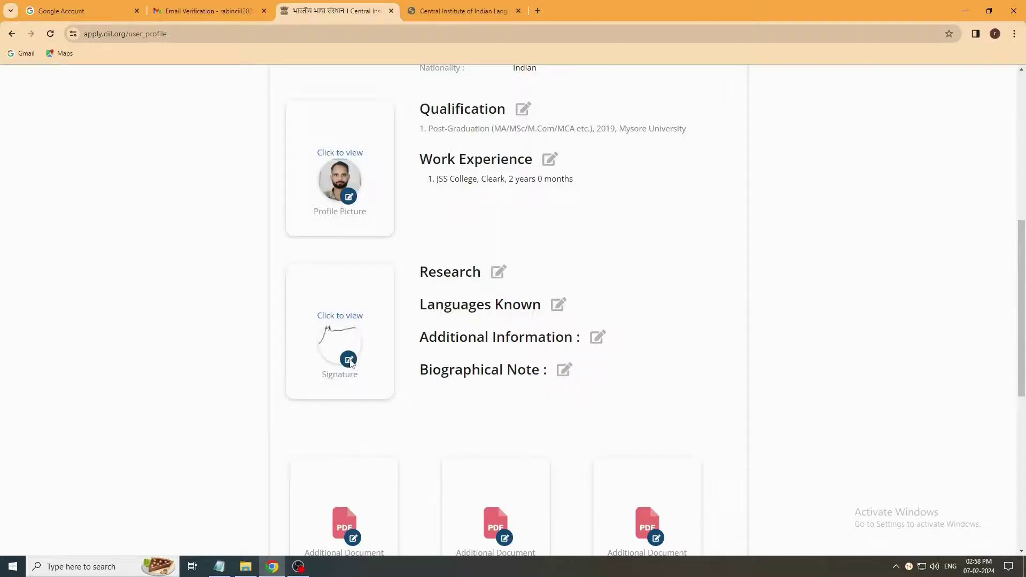
click(349, 360)
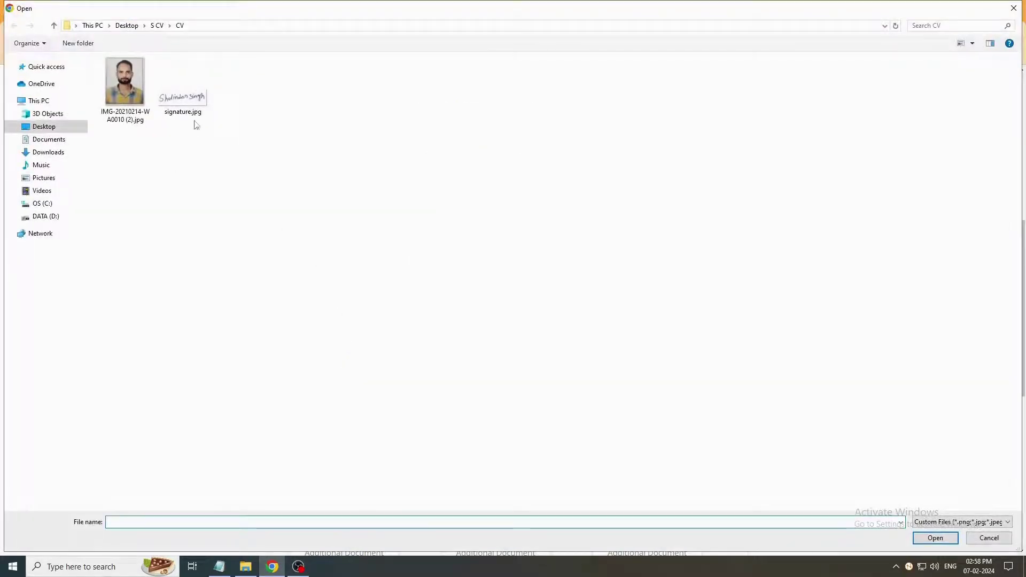
click(187, 106)
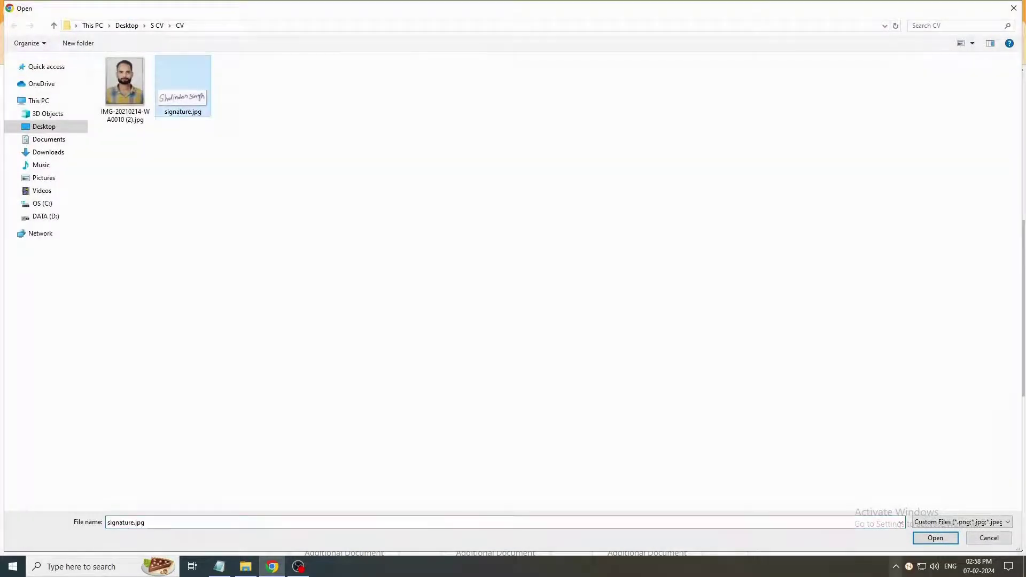
click(939, 542)
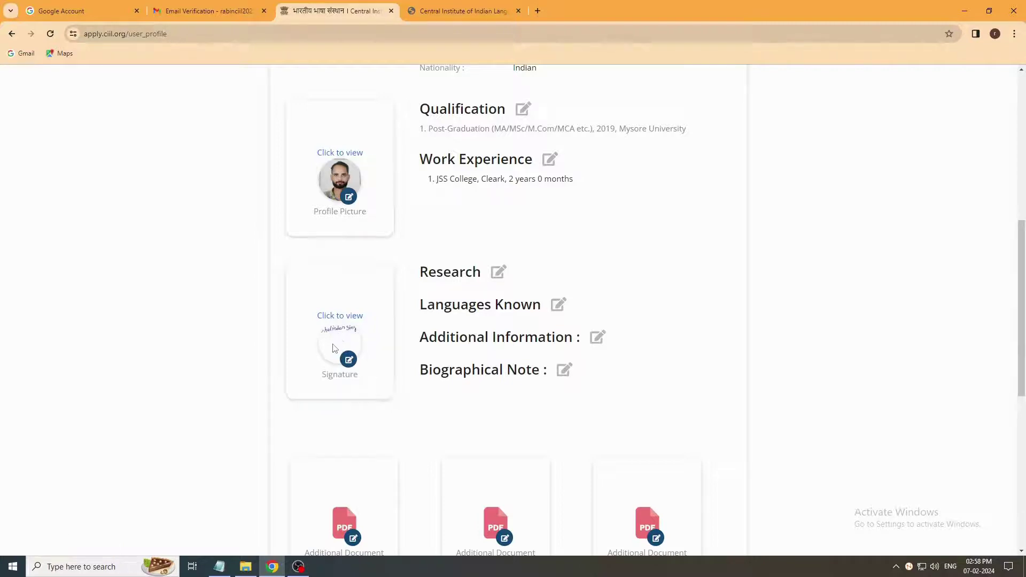
scroll(333, 348, down, 4)
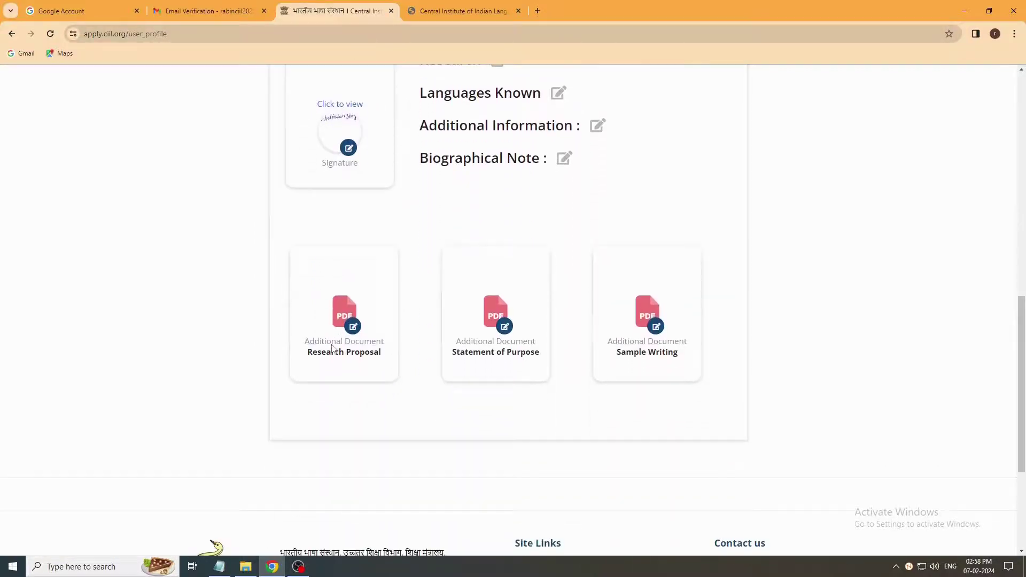
scroll(332, 348, up, 4)
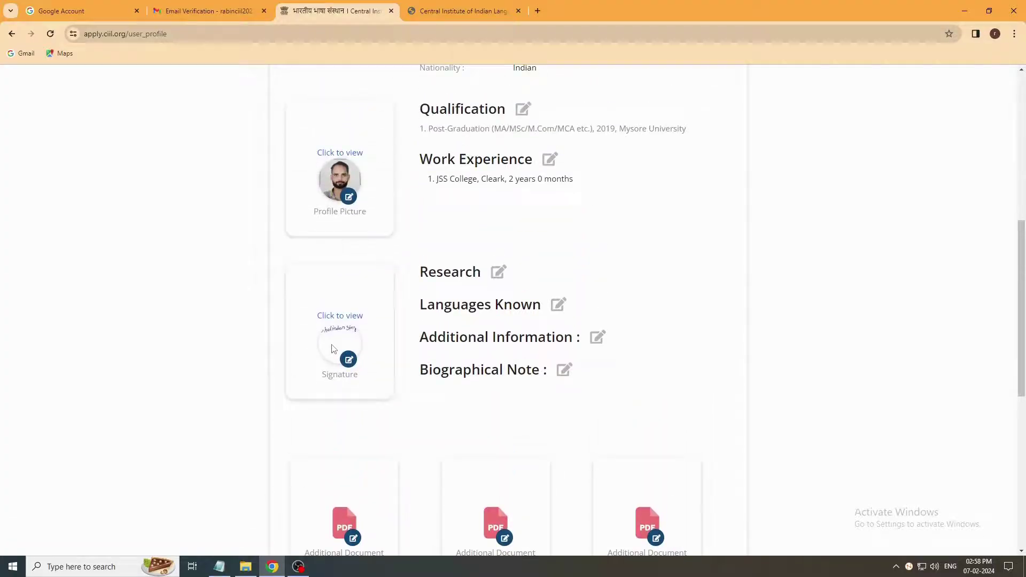
scroll(333, 350, up, 1)
scroll(333, 350, up, 7)
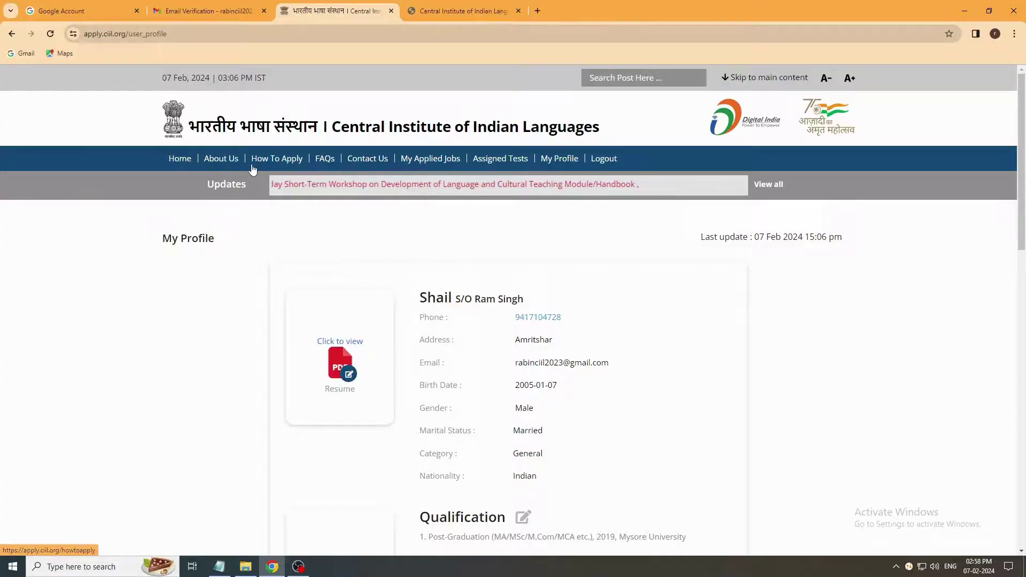
Step: From the portal home, open the CIIL job listings and the Freelance Language Experts application form
click(180, 159)
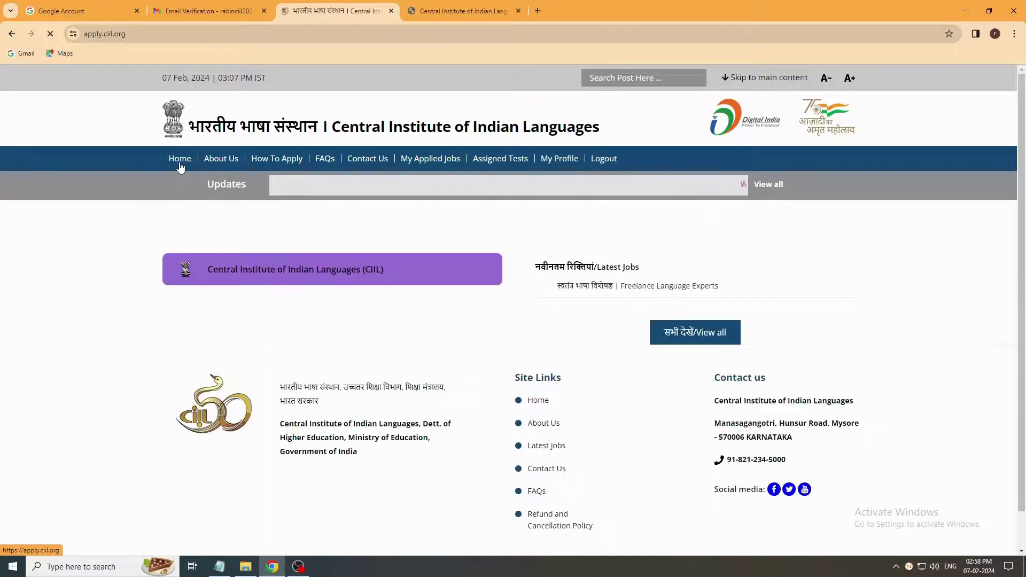
click(317, 278)
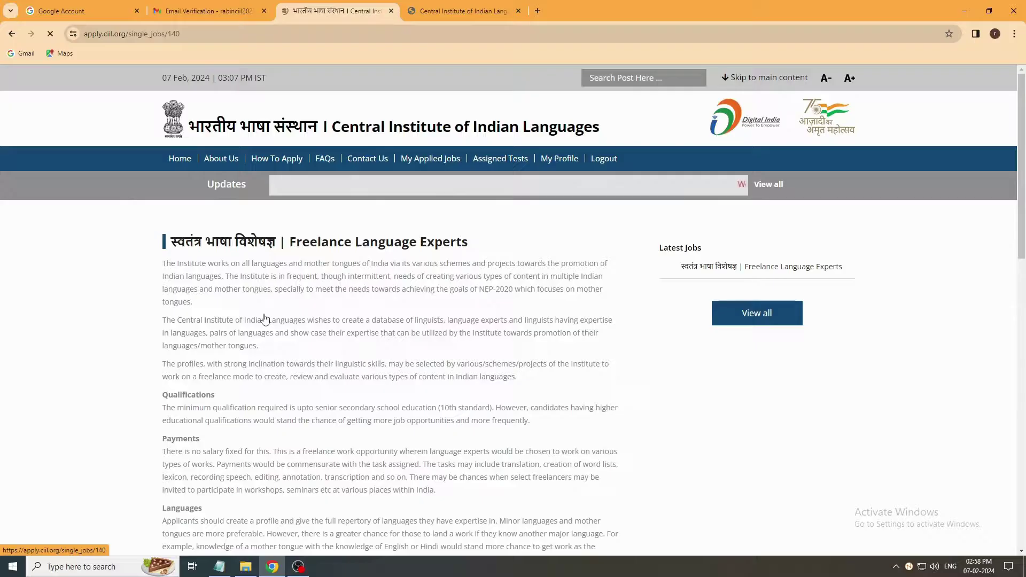
scroll(265, 319, down, 9)
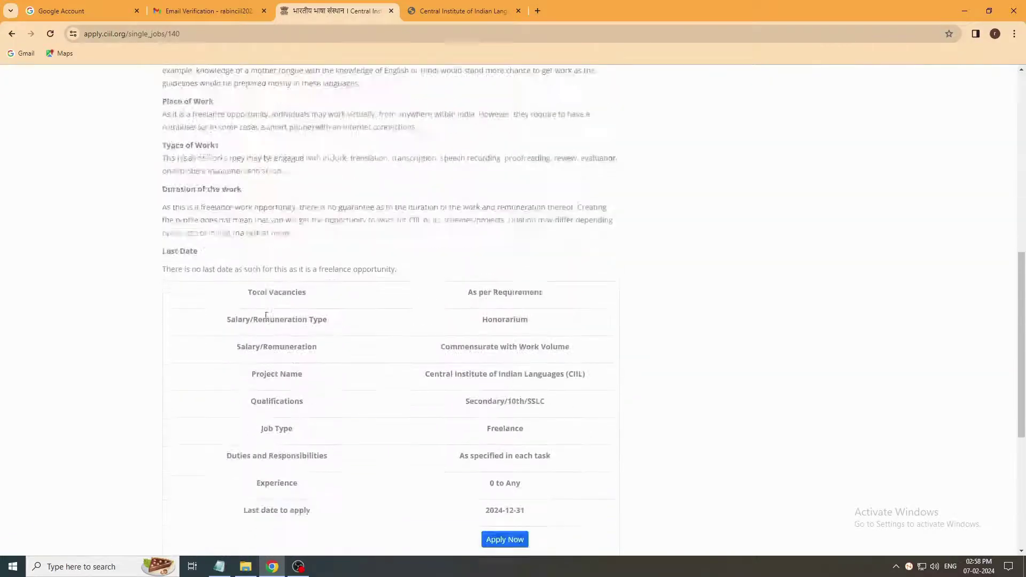
scroll(266, 315, down, 5)
click(502, 267)
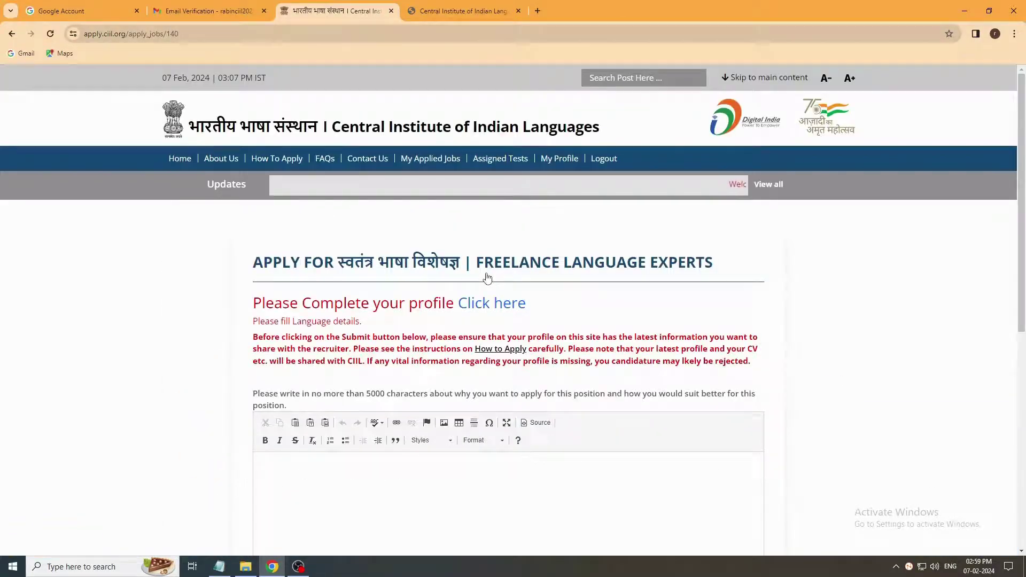
scroll(487, 277, down, 3)
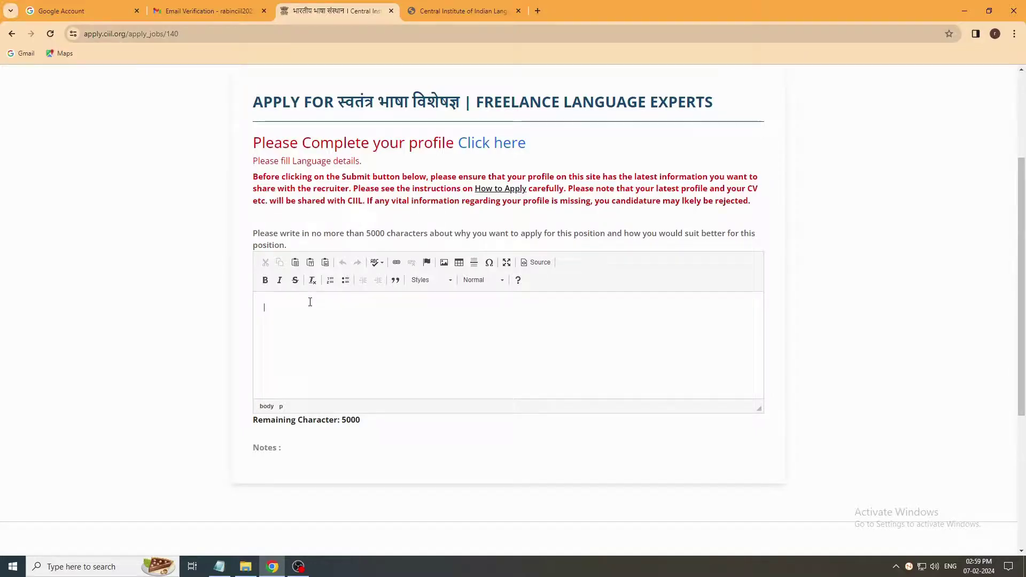
Step: In My Profile, enter Hindi under Languages Known and save the update
click(474, 144)
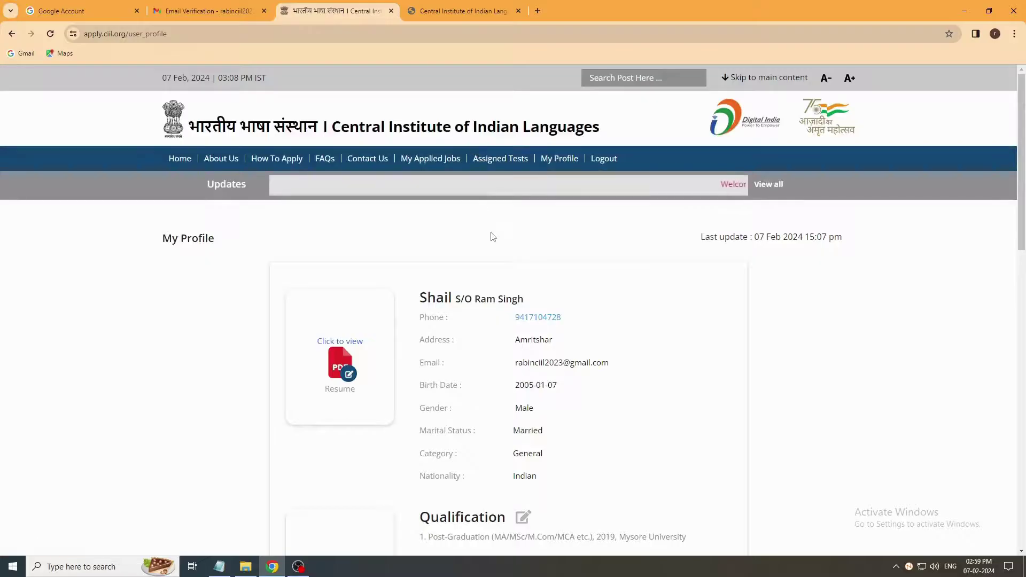
scroll(490, 236, down, 9)
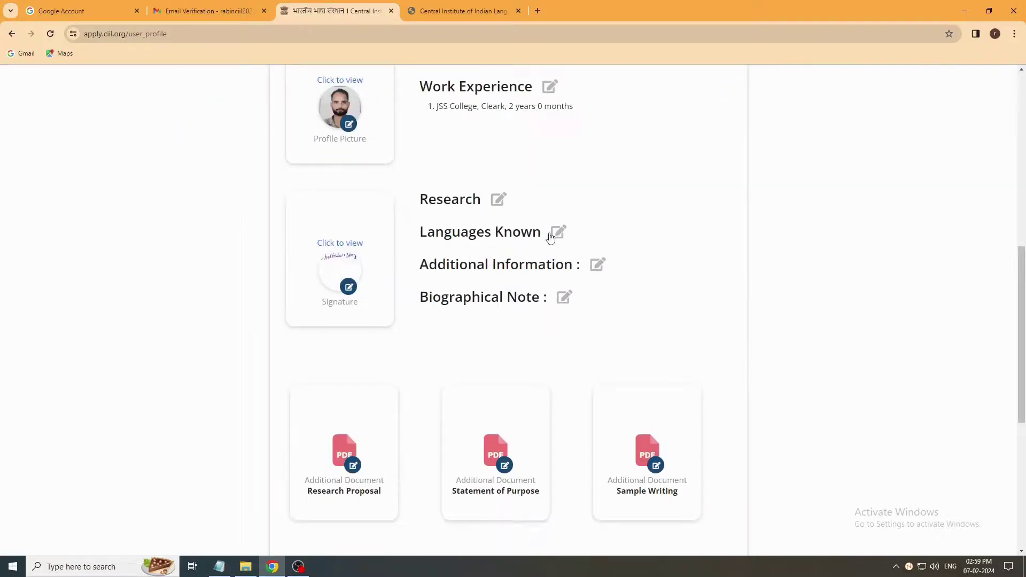
click(551, 235)
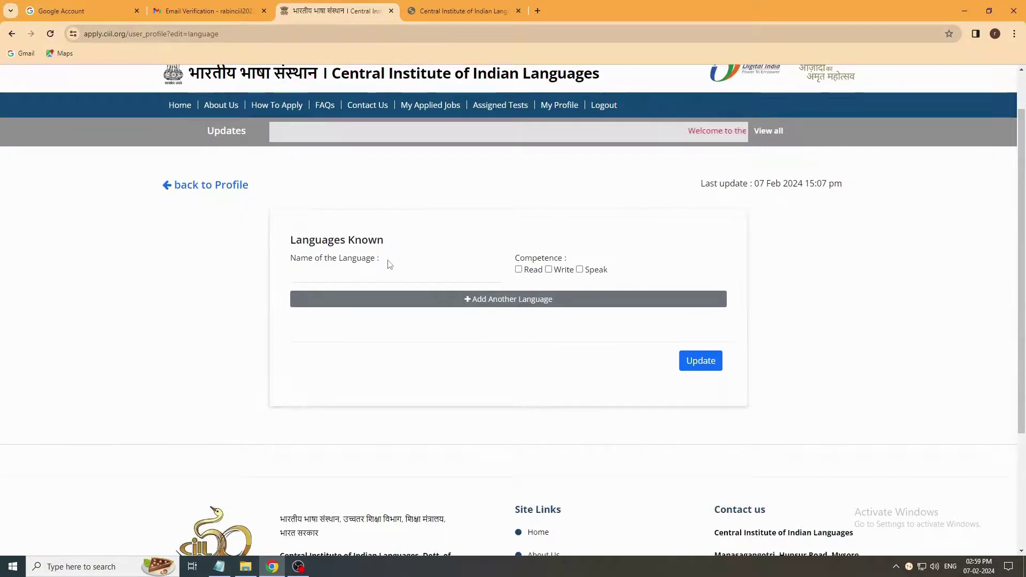
click(356, 270)
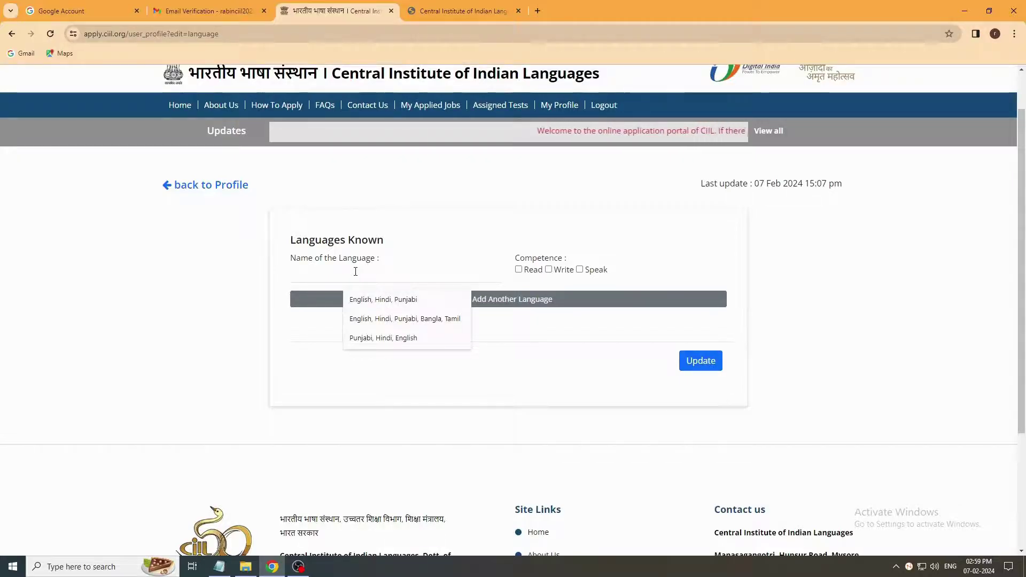
text(Hi)
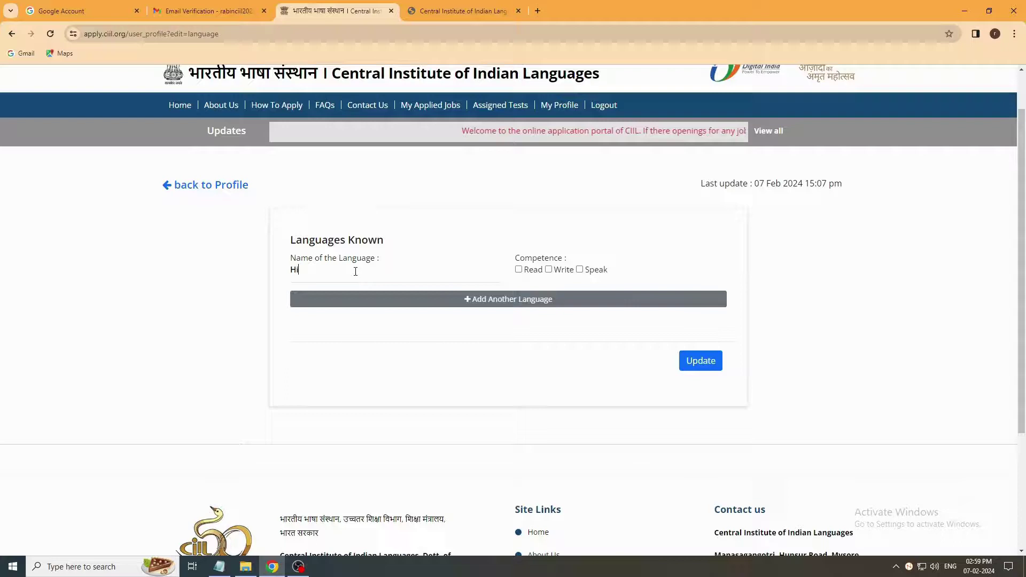
text(ndi,)
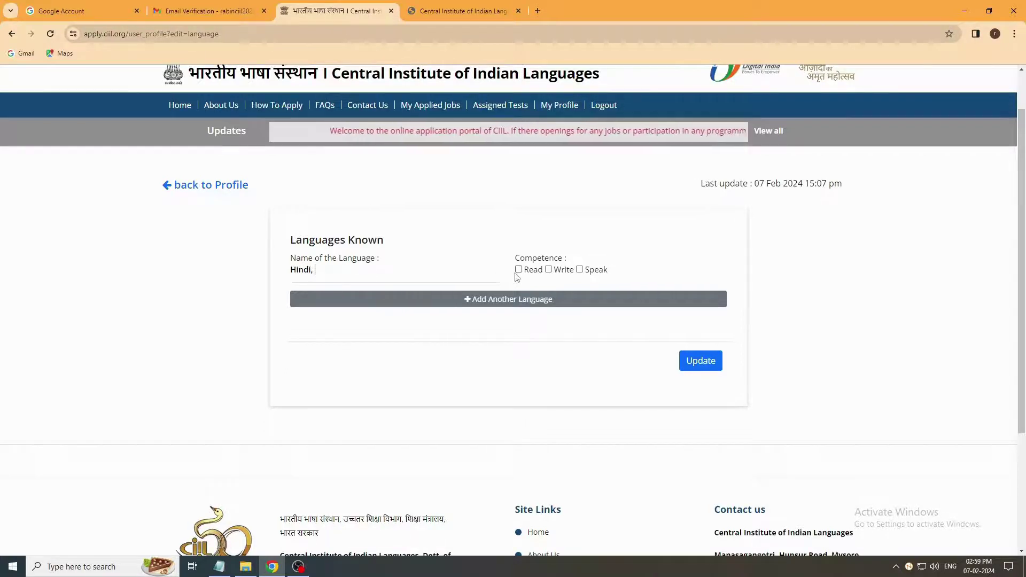
click(710, 366)
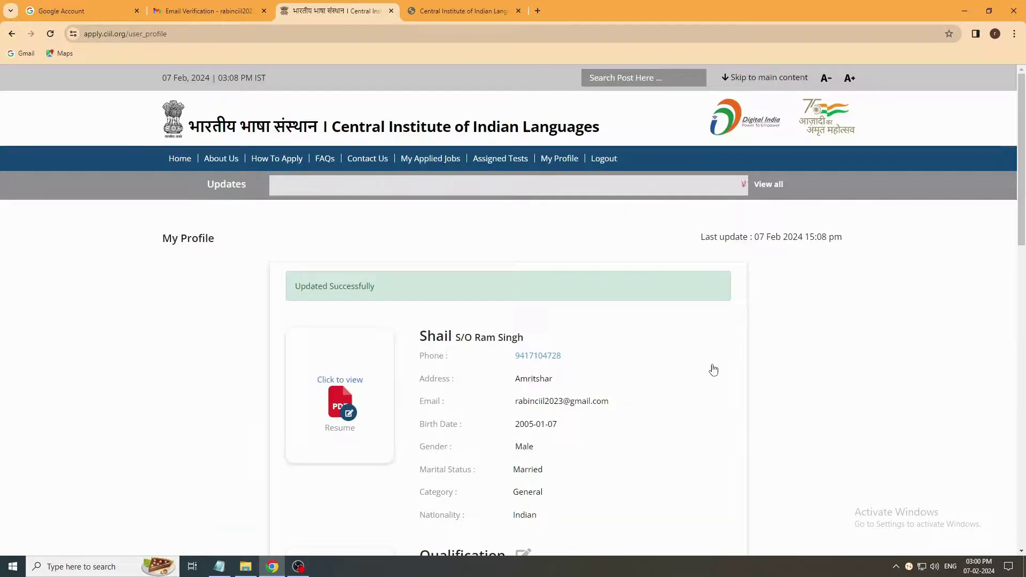
Step: Go back through Home and the CIIL vacancies to the Freelance Language Experts application form
click(179, 159)
click(354, 274)
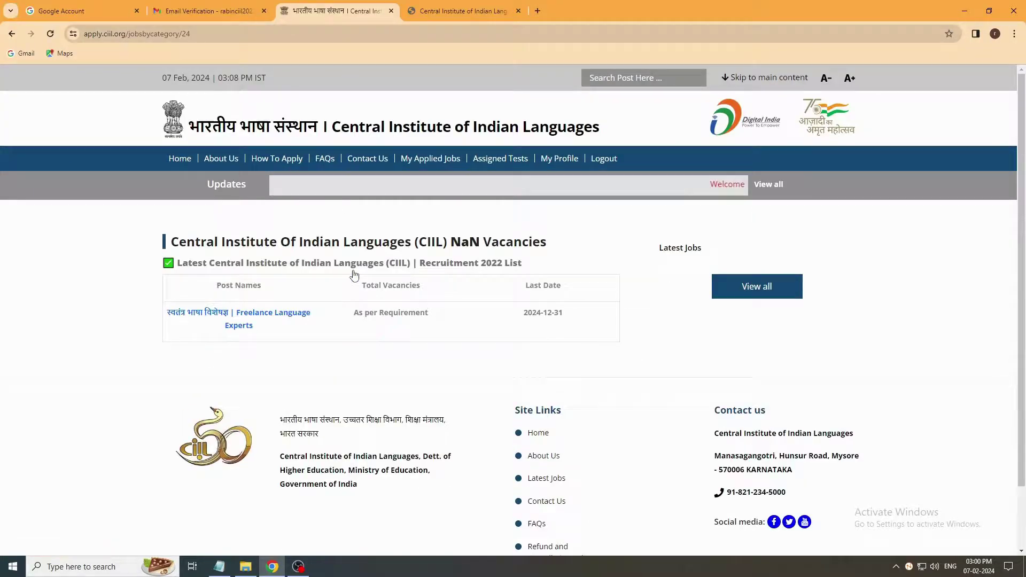
click(273, 312)
scroll(351, 358, down, 3)
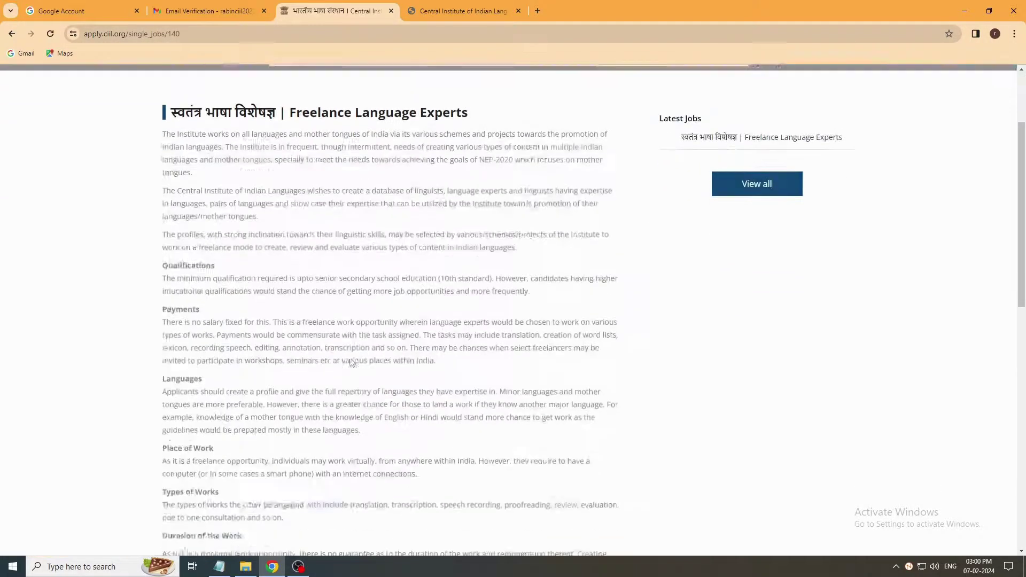
scroll(351, 357, down, 10)
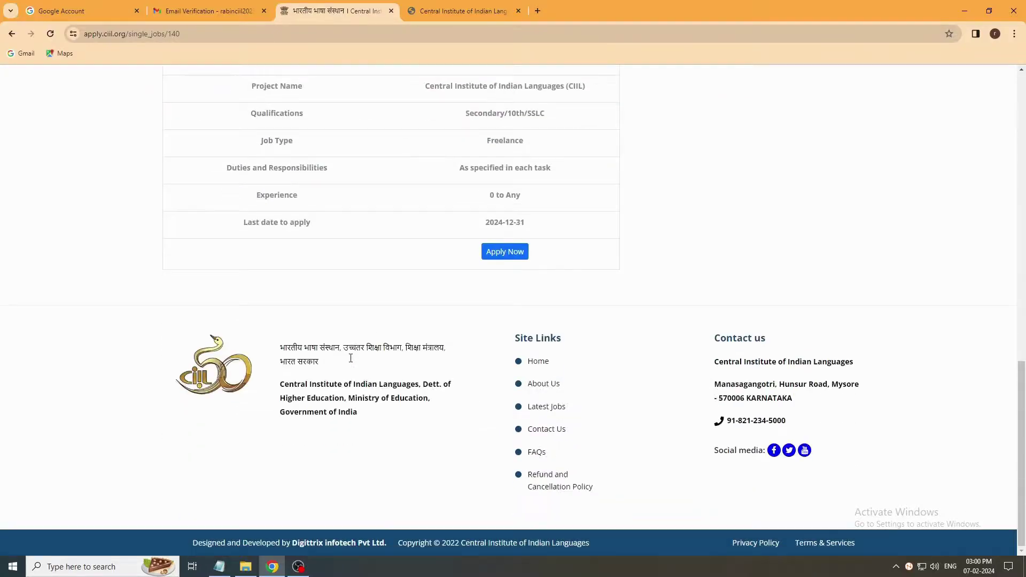
click(515, 264)
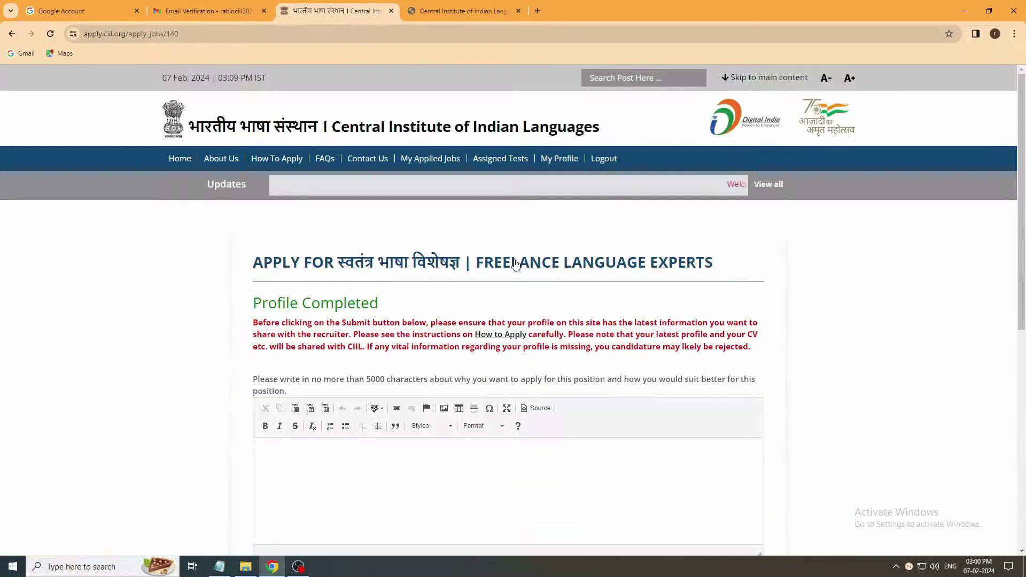
Step: Paste the prepared suitability statement into the editor and submit the application
scroll(489, 268, down, 2)
drag(269, 143, 378, 143)
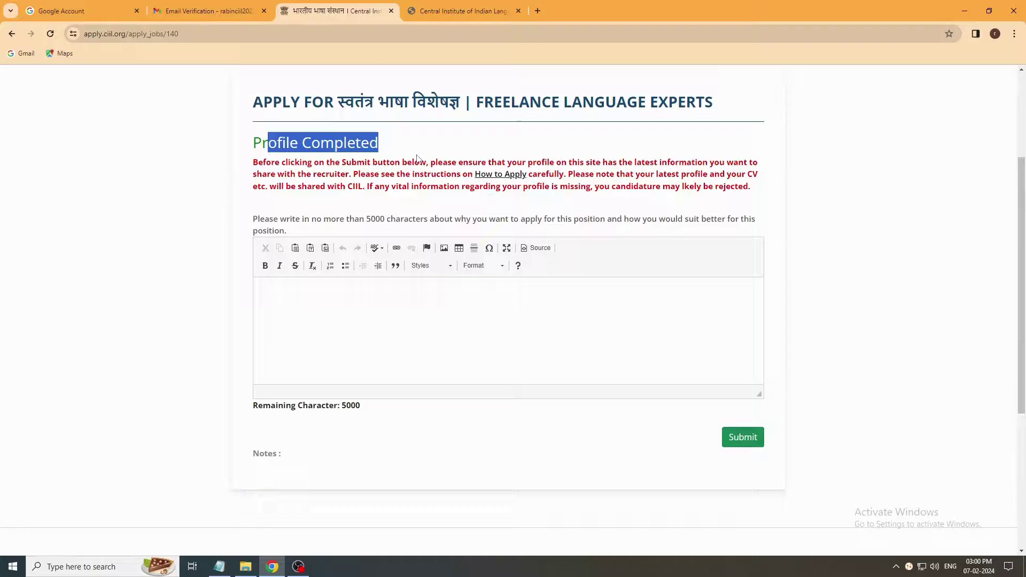
click(417, 158)
click(341, 288)
scroll(334, 267, down, 1)
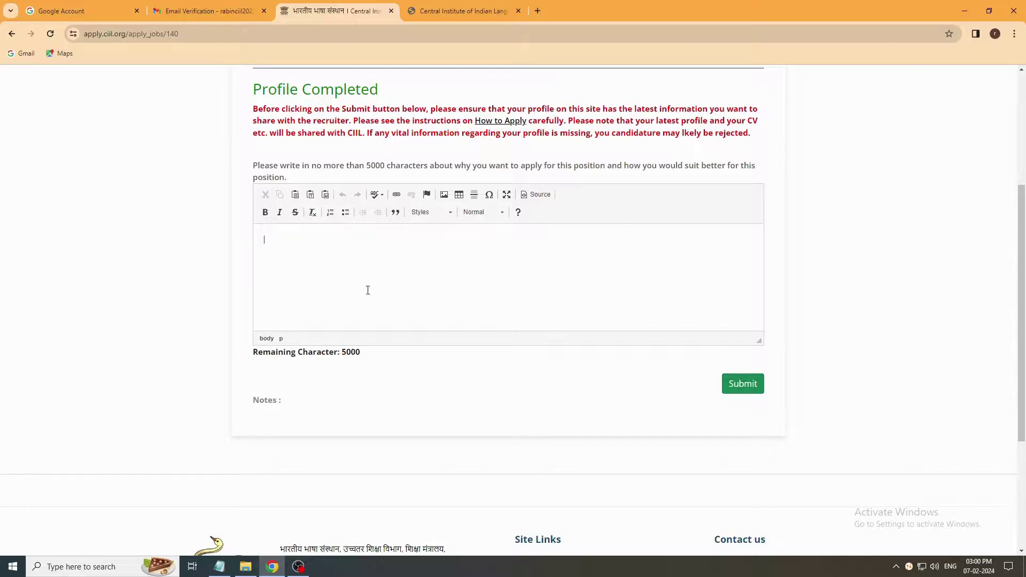
scroll(383, 283, up, 2)
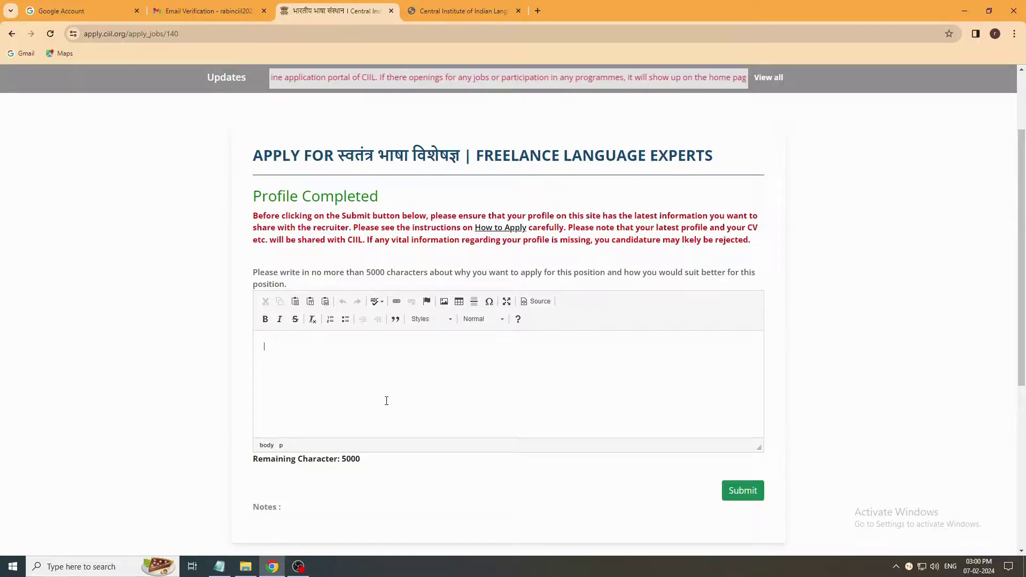
text(I am excited to apply for the position of Freelance Language Expert with your esteemed organization. As an accomplished language expert, researcher, and educator, I am driven to utilize my diverse language skills and academic background to provide exceptional language-related services as a freelance language expert. Why I want to apply for this position: 1. Passion for Linguistics: My lifelong passion for linguistics has fueled my academic and professional journey. Exploring the intricacies of languages and understanding their cultural significance fascinates me. As a freelance language expert, I can indulge in my passion while assisting.)
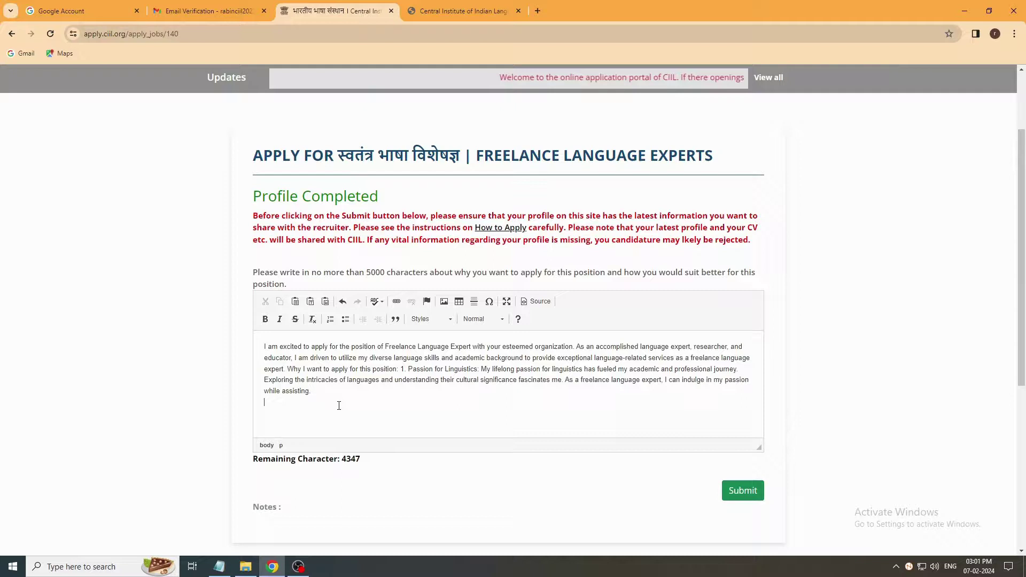
click(741, 492)
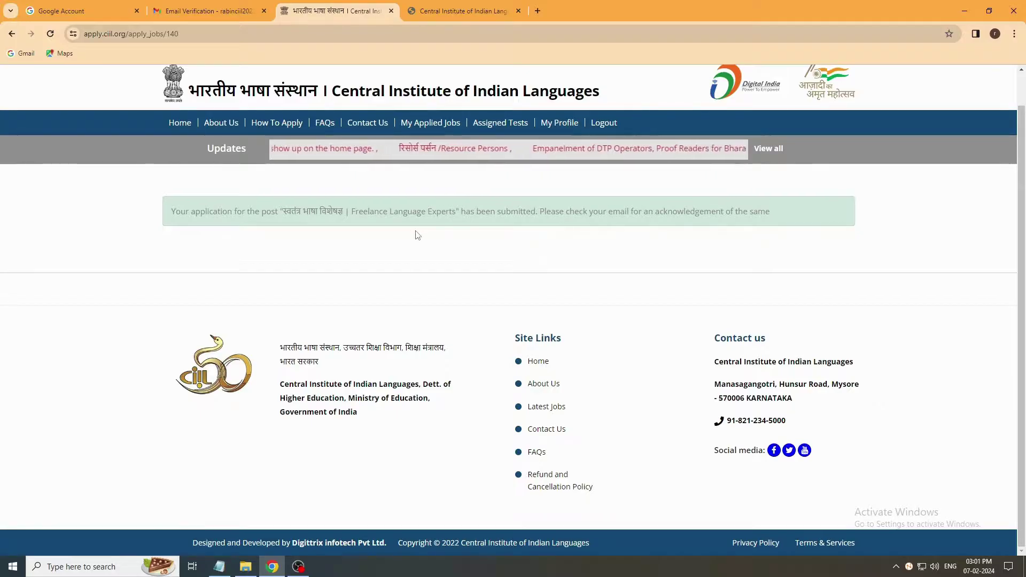
Step: In the Gmail inbox, open the CIIL acknowledgement email
click(209, 10)
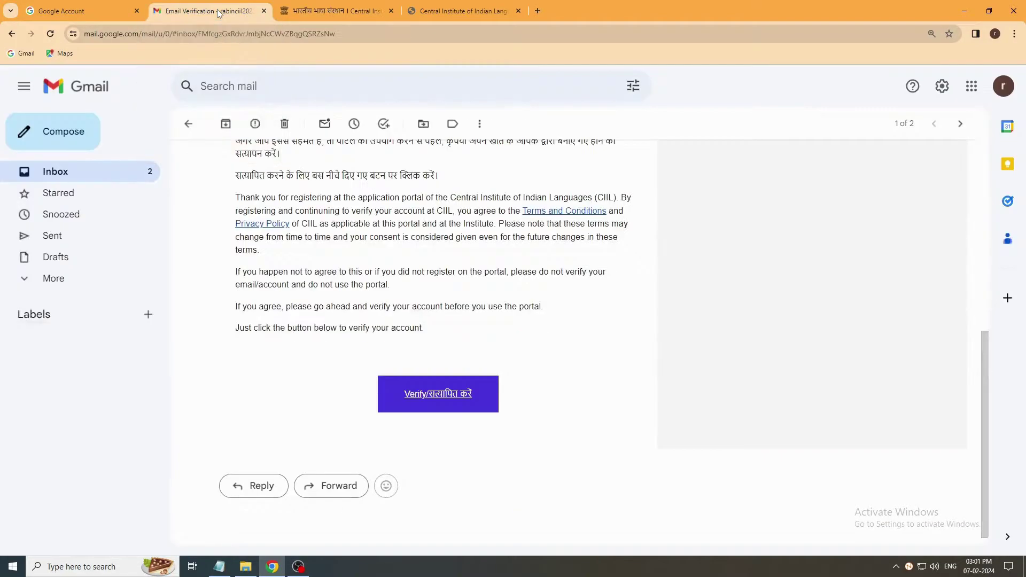
click(117, 176)
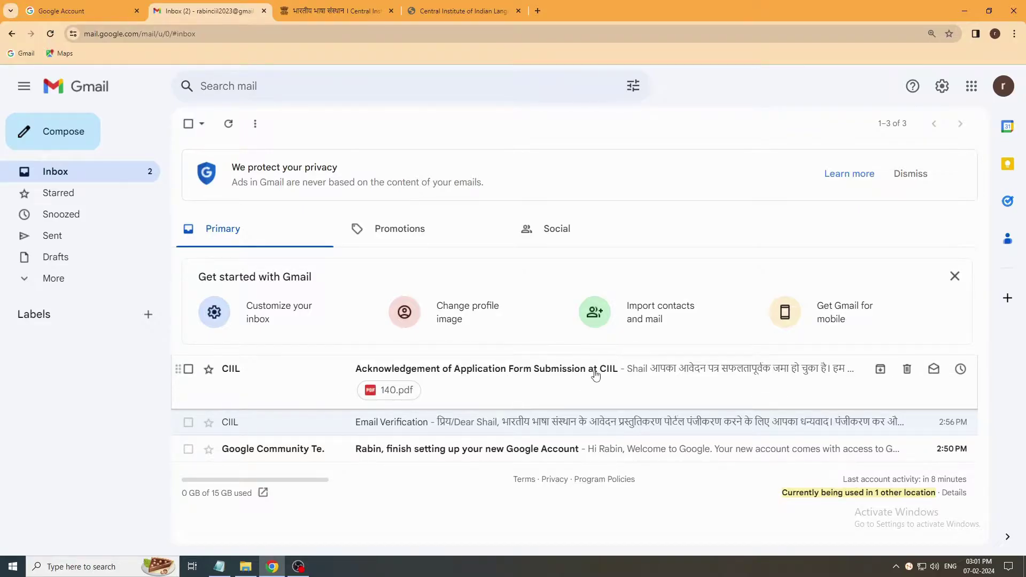
click(535, 373)
scroll(533, 371, down, 4)
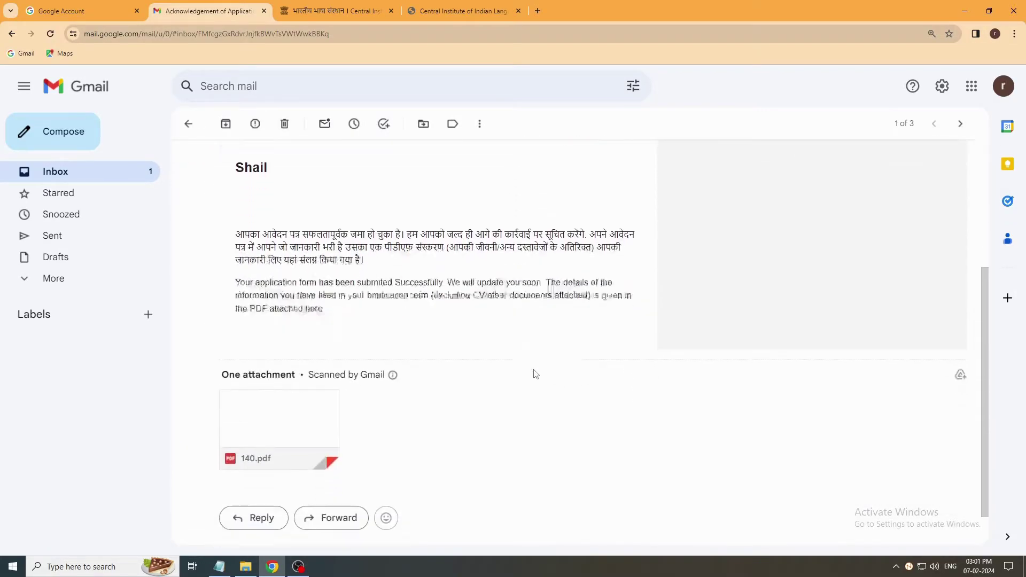
Step: Preview the 140.pdf attachment, close the viewer, and return to the CIIL portal tab
mouse_move(295, 416)
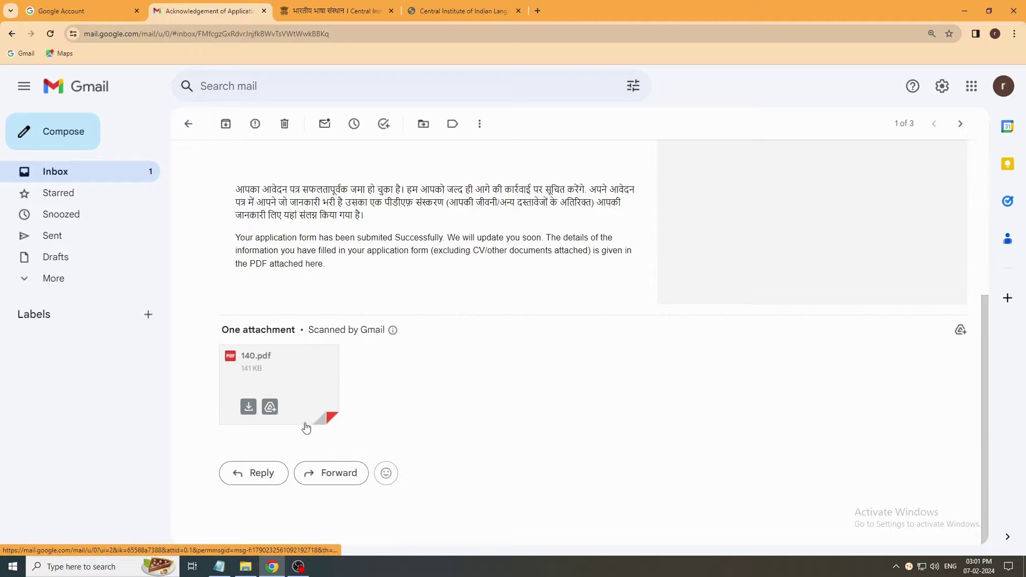
click(311, 426)
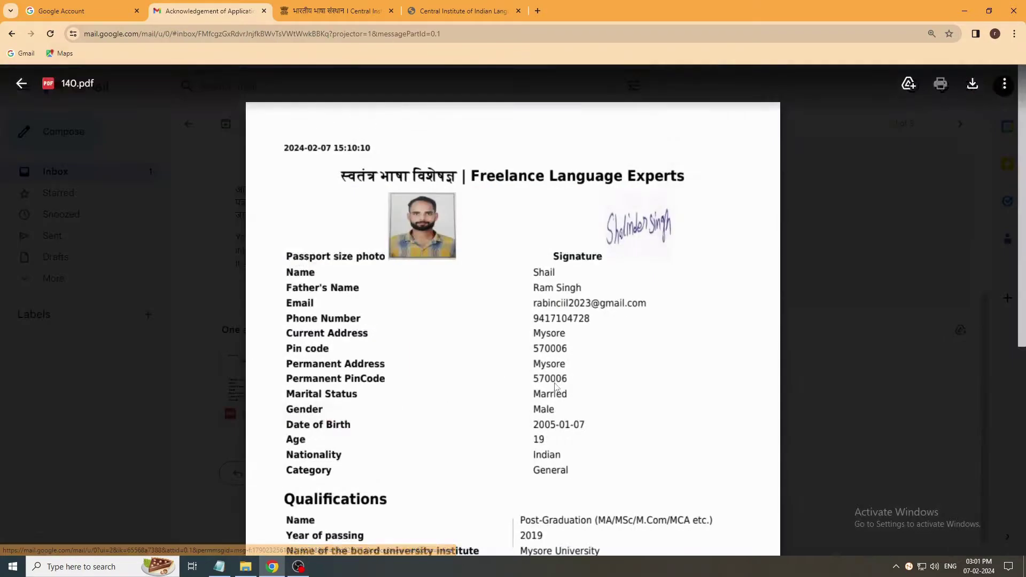
scroll(523, 393, down, 9)
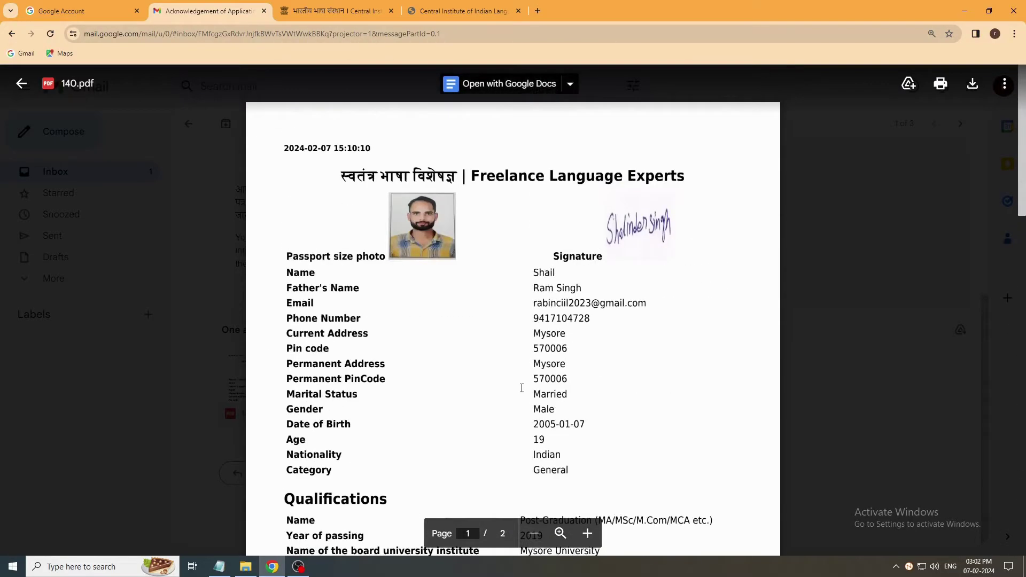
click(11, 33)
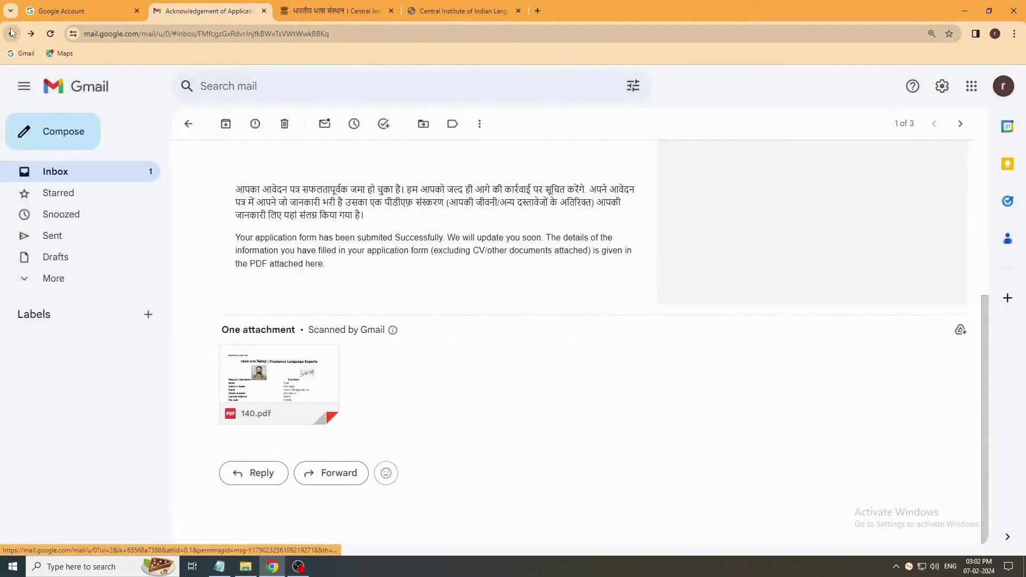
click(335, 16)
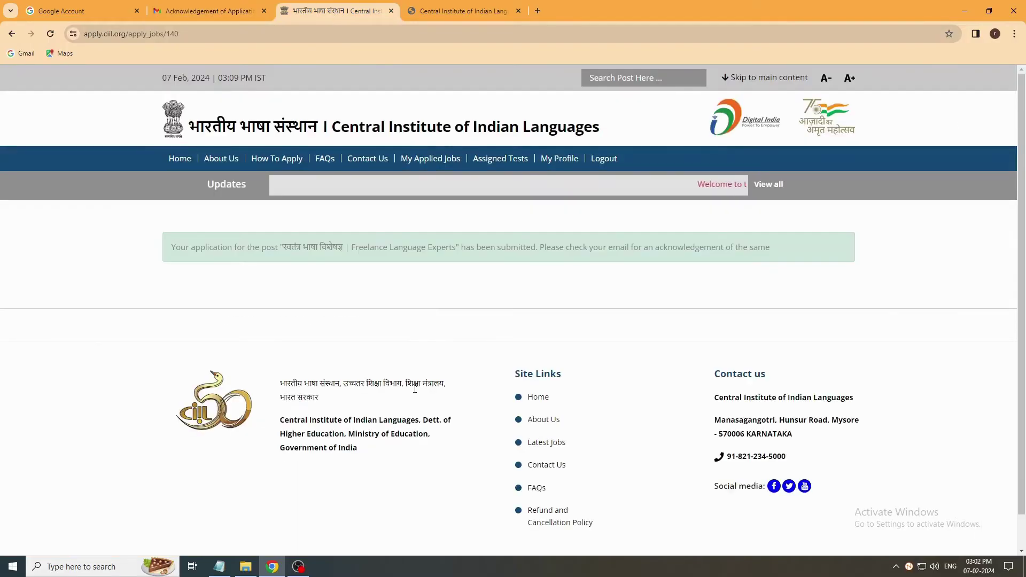